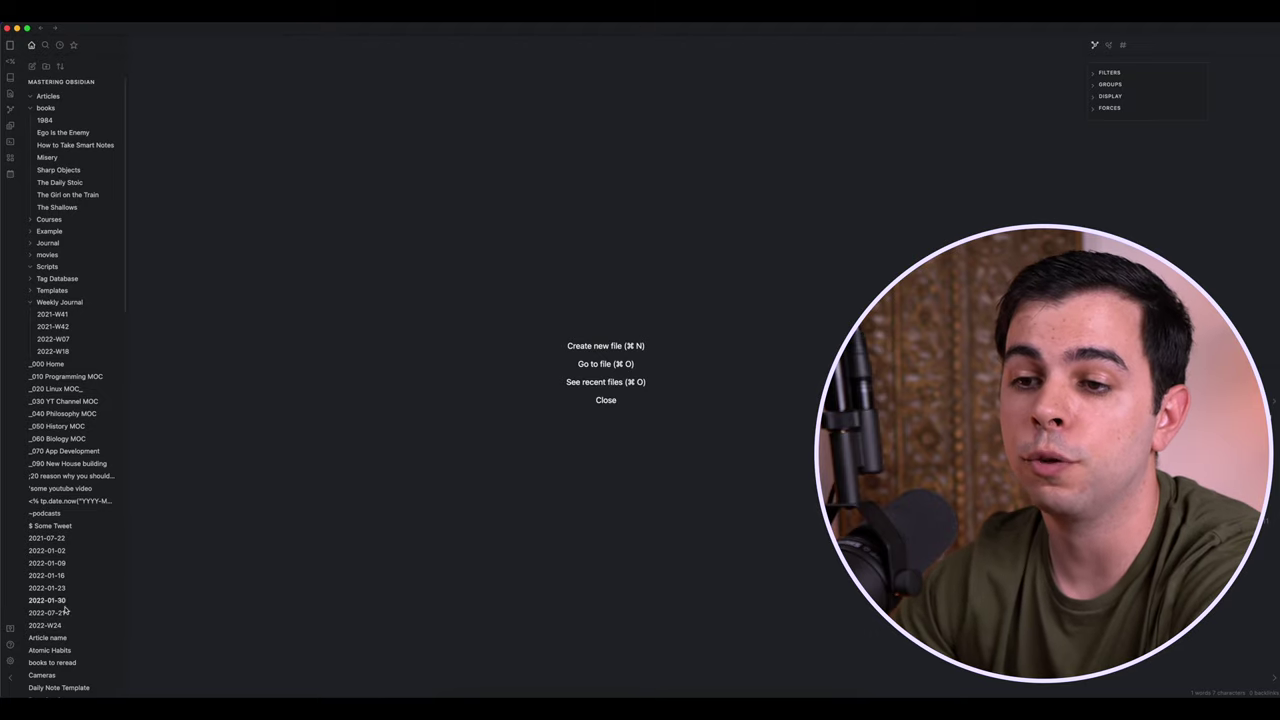
# Step: Open Obsidian's Settings on the Community plugins page
pyautogui.click(9, 662)
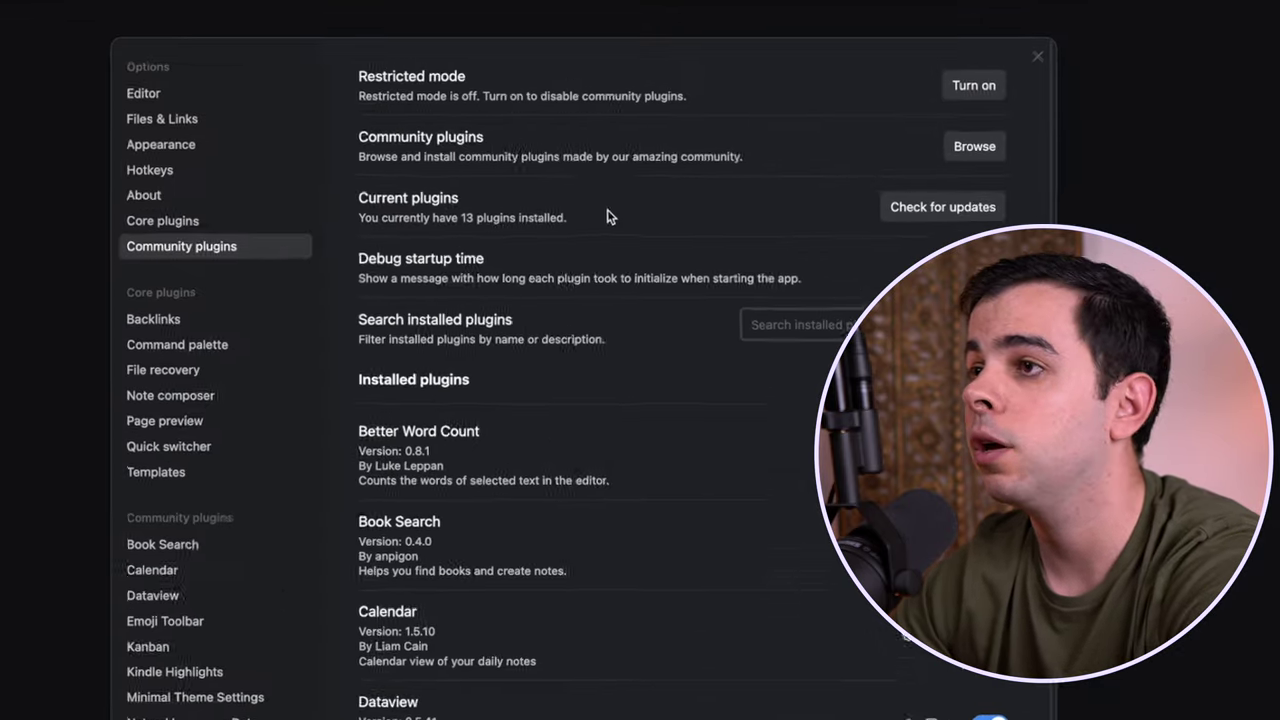
# Step: Find the Database folder plugin in the community catalogue, install and enable it, then close settings
pyautogui.click(995, 155)
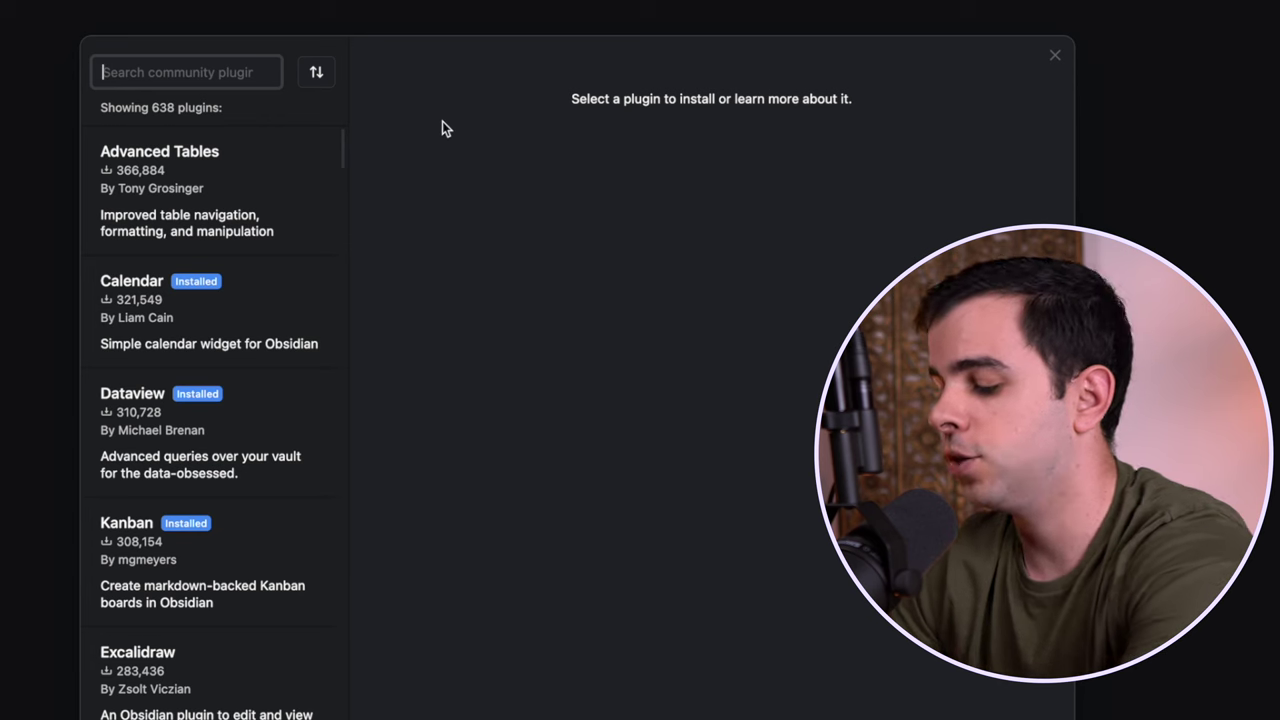
pyautogui.write('database fo')
pyautogui.click(157, 160)
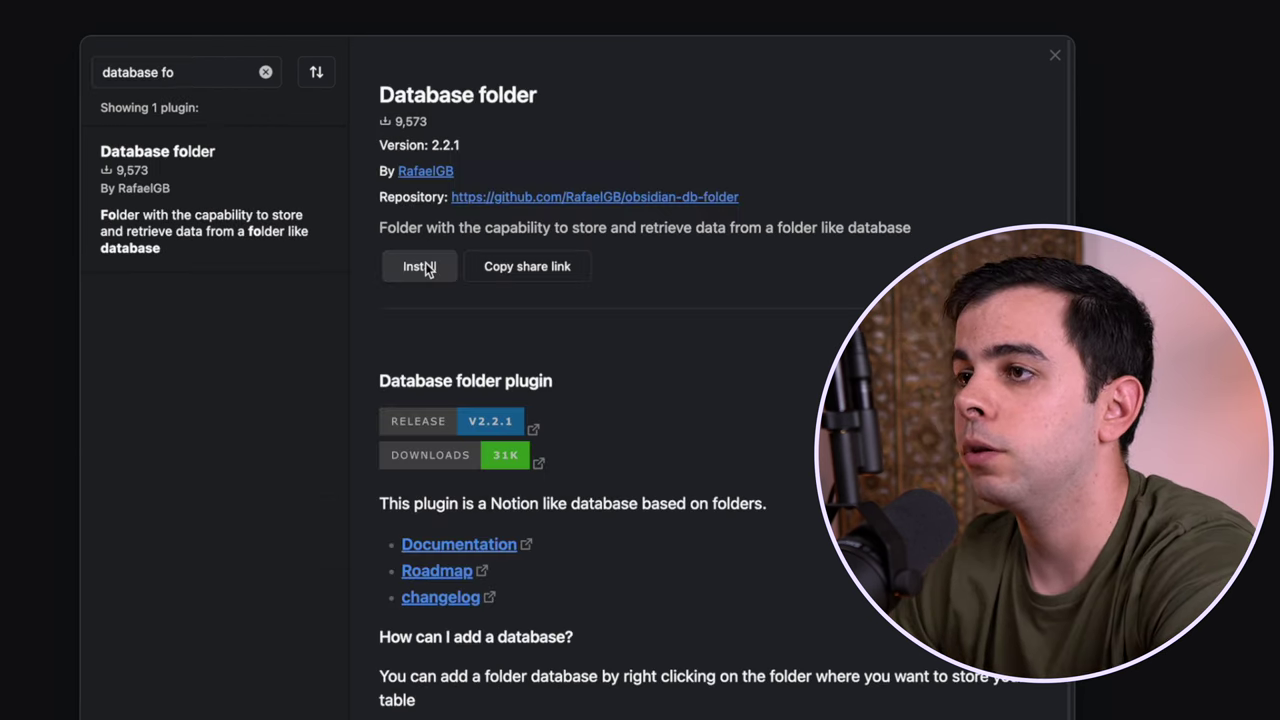
pyautogui.click(420, 265)
pyautogui.click(414, 284)
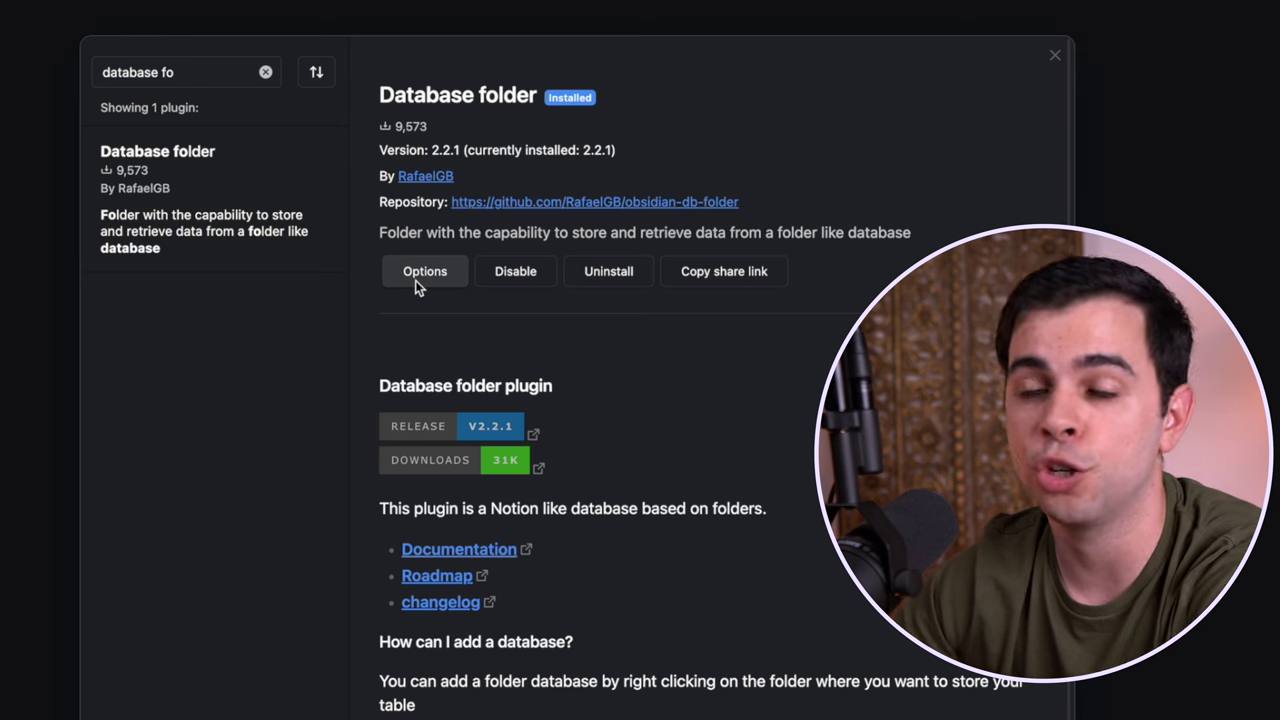
pyautogui.click(1054, 56)
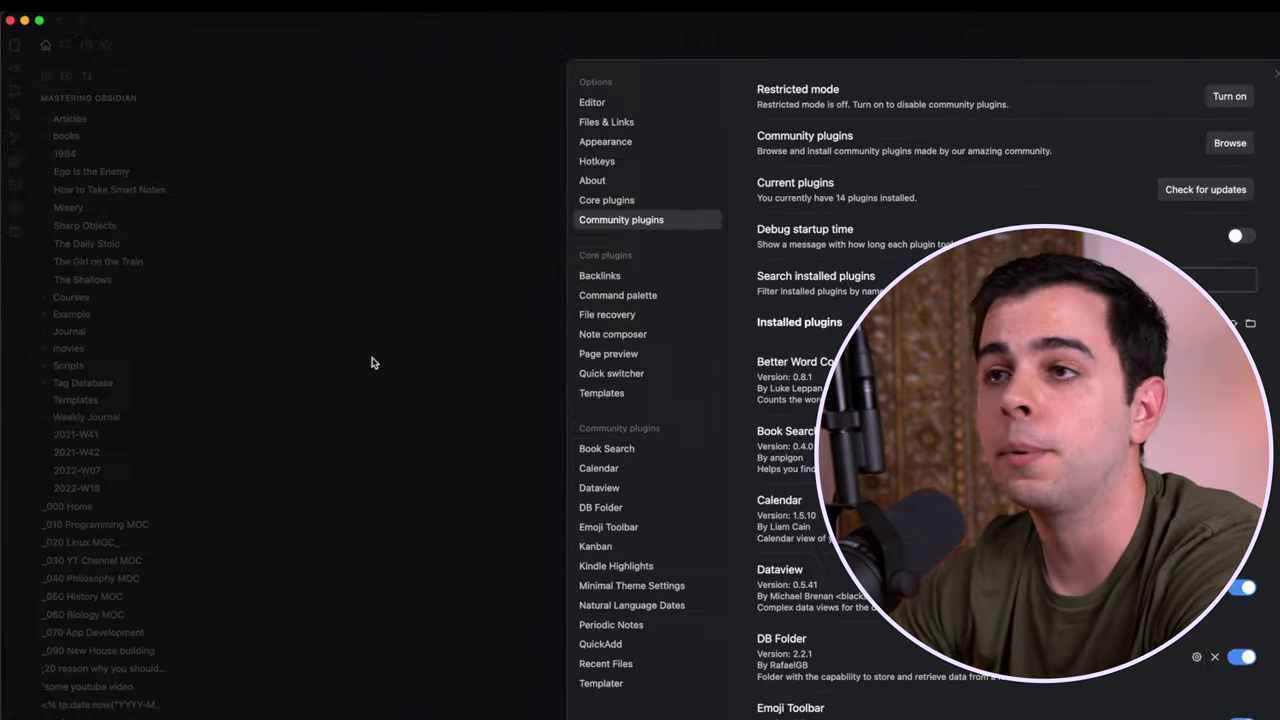
pyautogui.press('Escape')
# Step: Create a folder named Database Folder and add a new database folder inside it
pyautogui.click(92, 84)
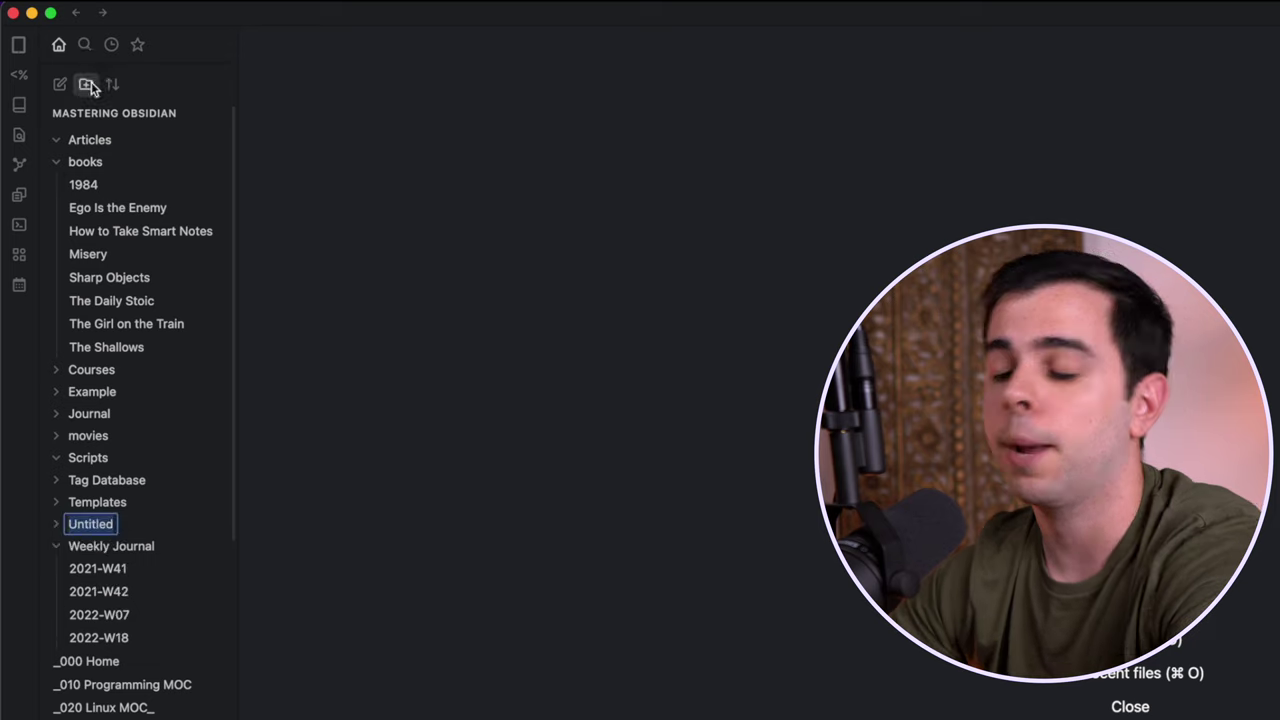
pyautogui.write('Dababase Folder')
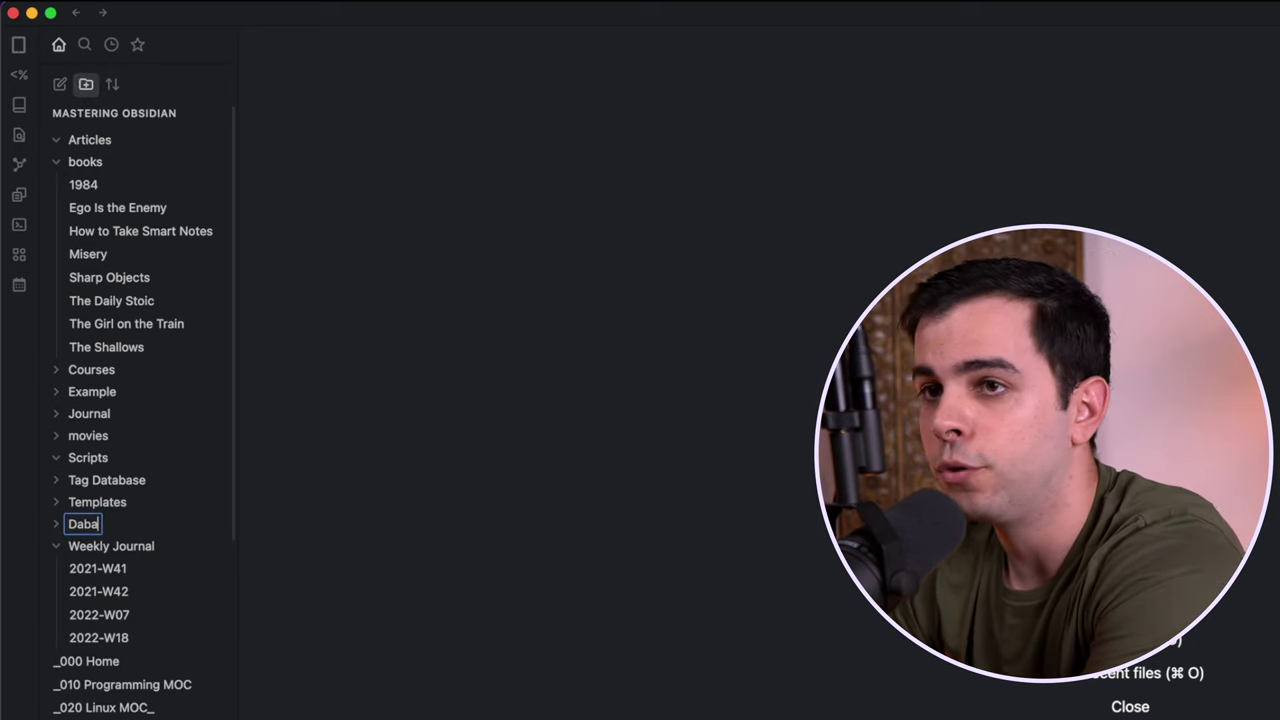
pyautogui.press('Return')
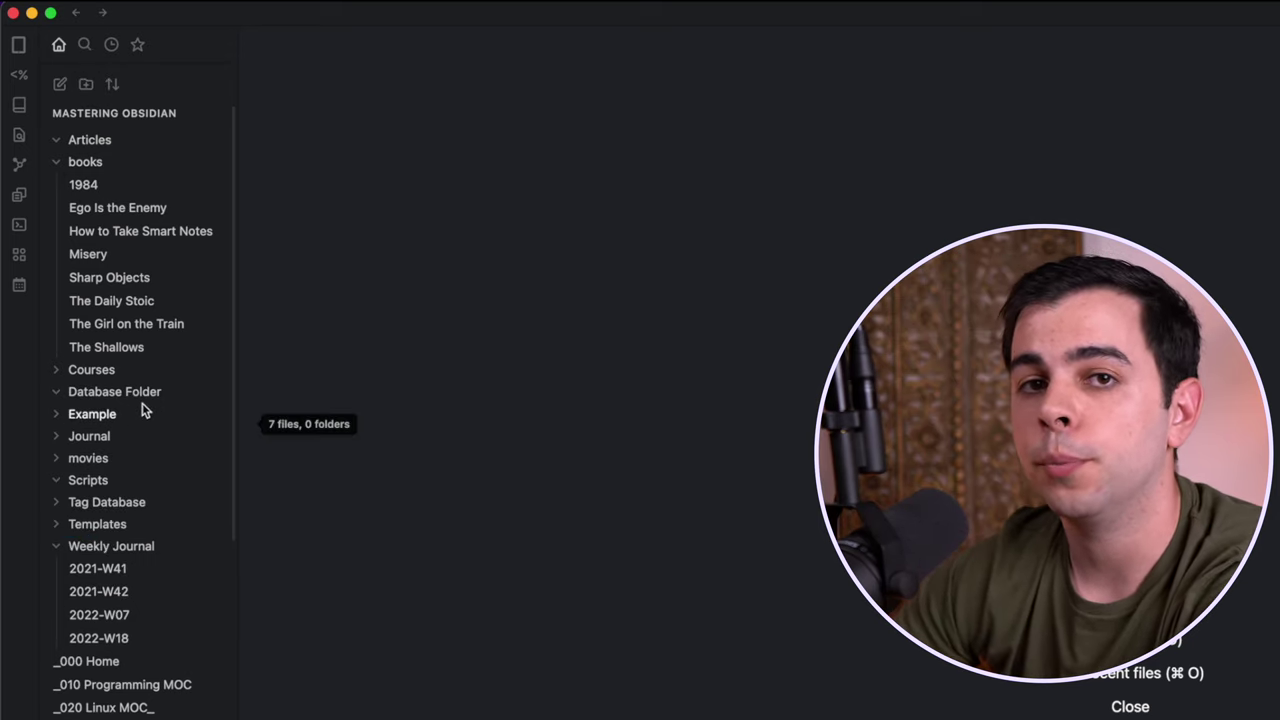
pyautogui.rightClick(121, 397)
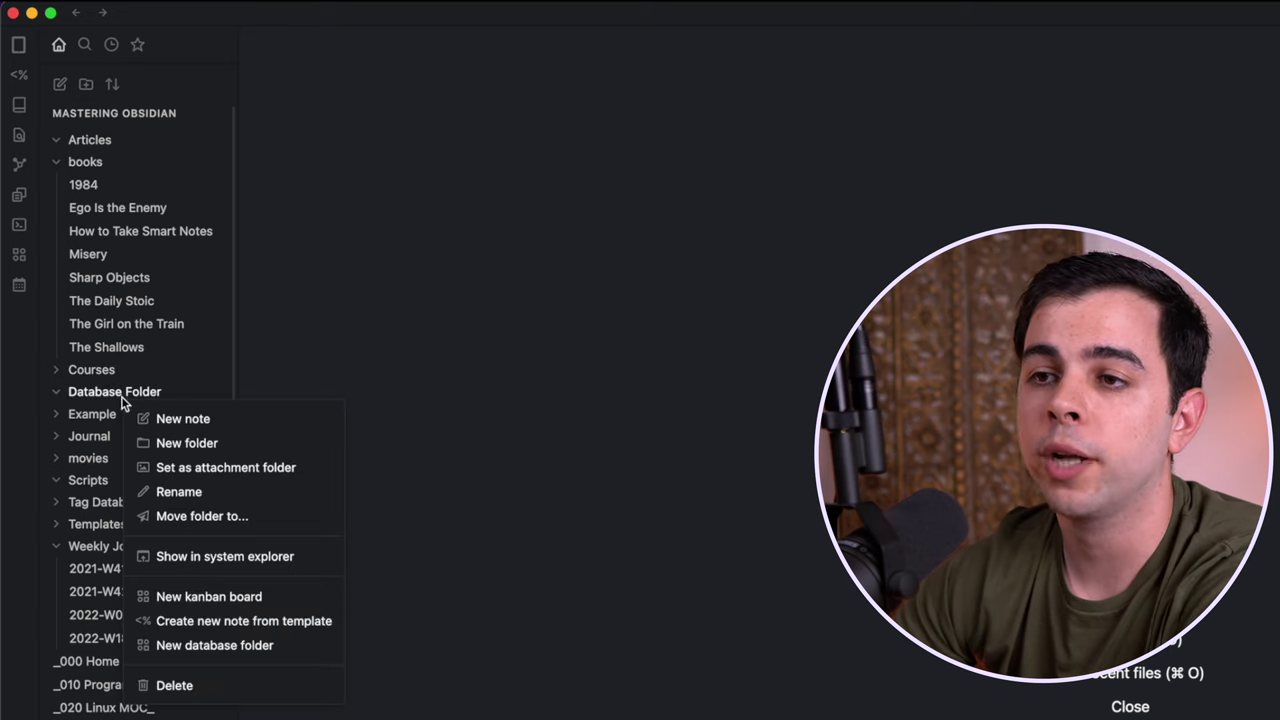
pyautogui.click(180, 648)
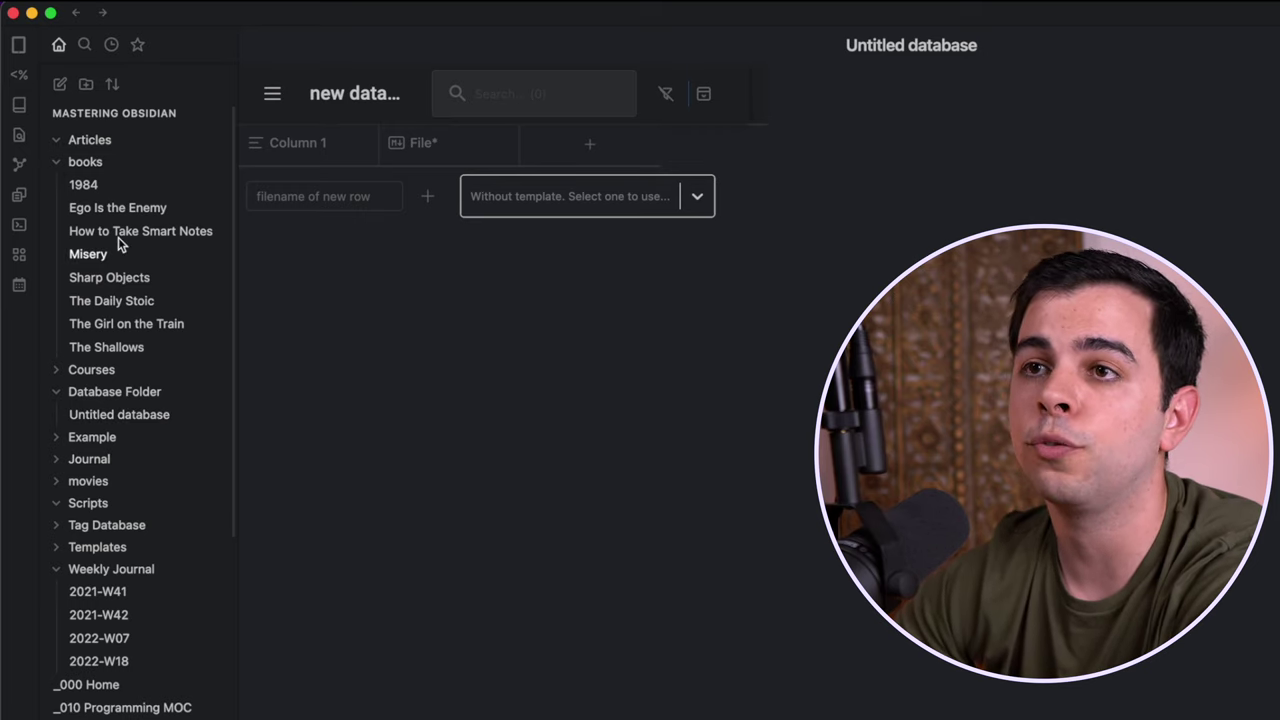
# Step: Create a database in the books folder and check its table lists book notes such as 1984
pyautogui.rightClick(91, 162)
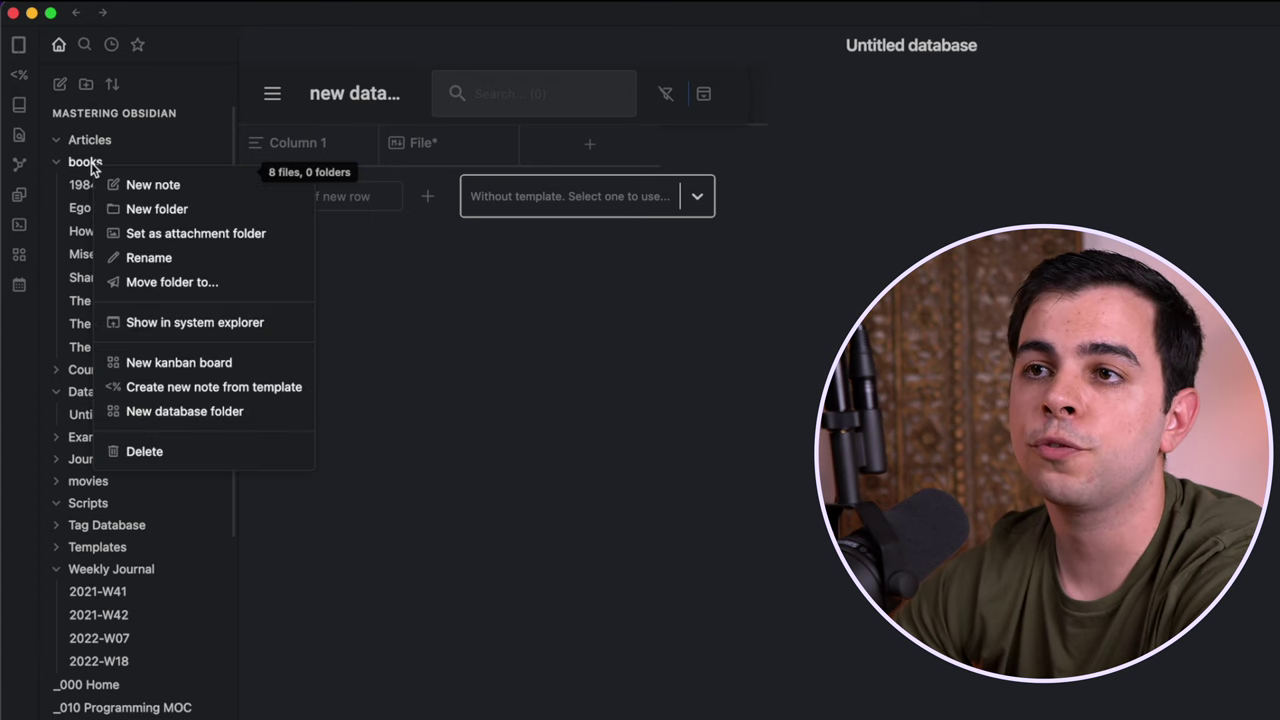
pyautogui.click(165, 411)
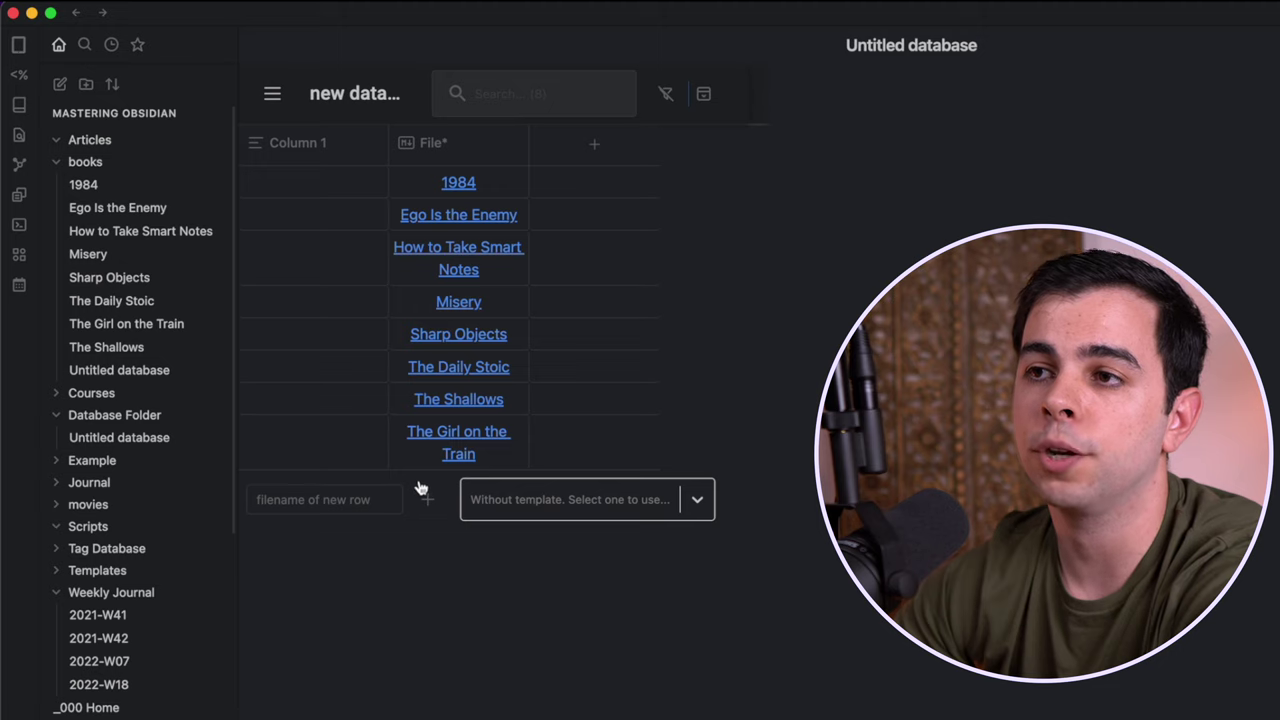
pyautogui.click(457, 181)
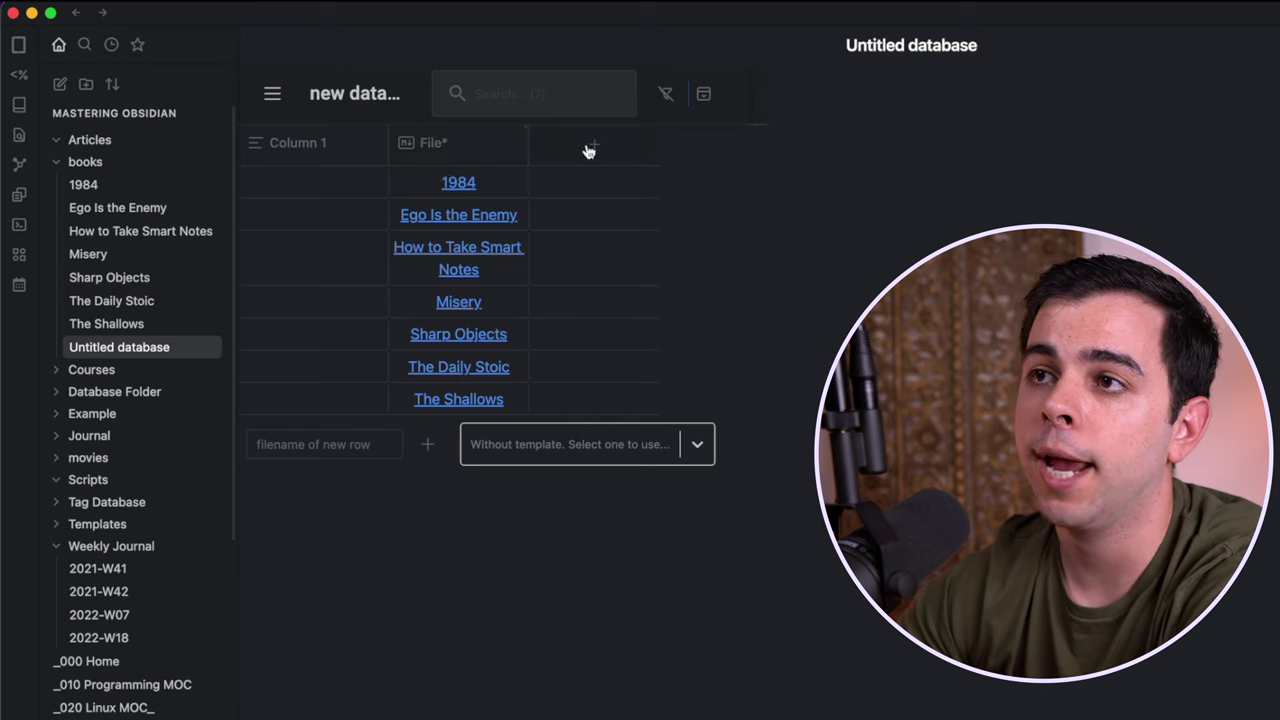
pyautogui.click(595, 143)
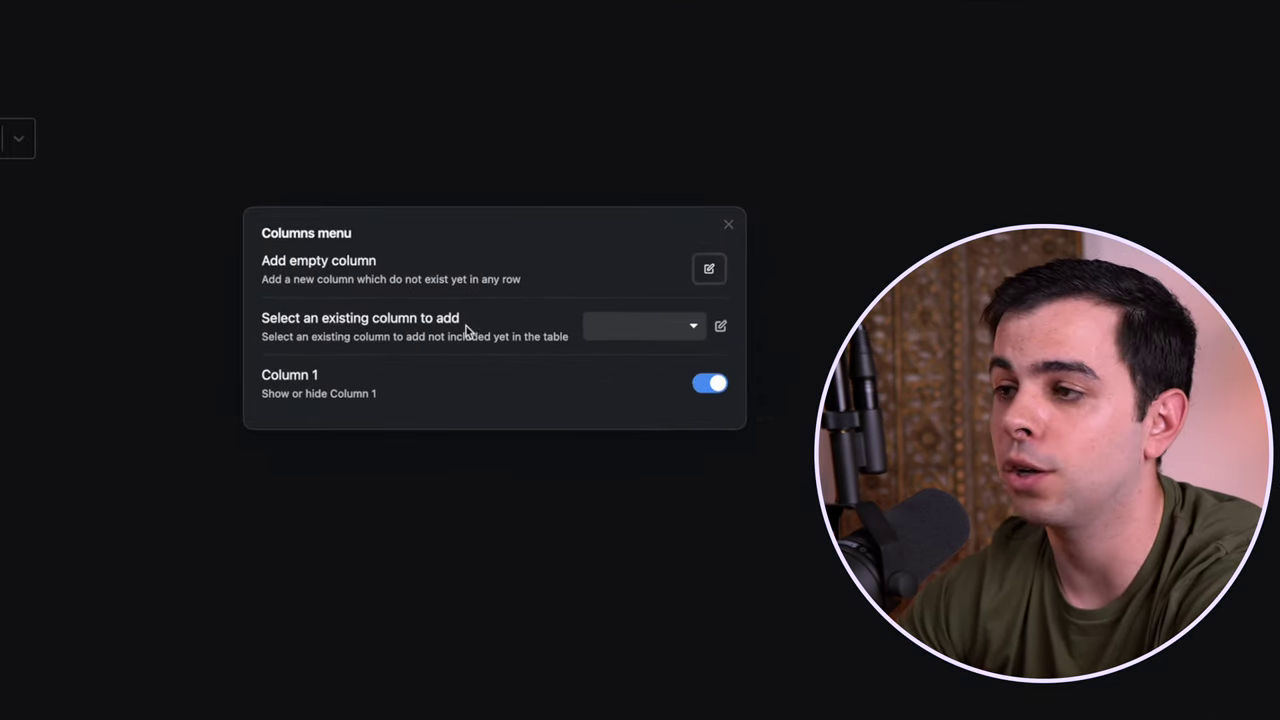
# Step: Add the existing rating and author properties as columns, widening the author column
pyautogui.click(695, 329)
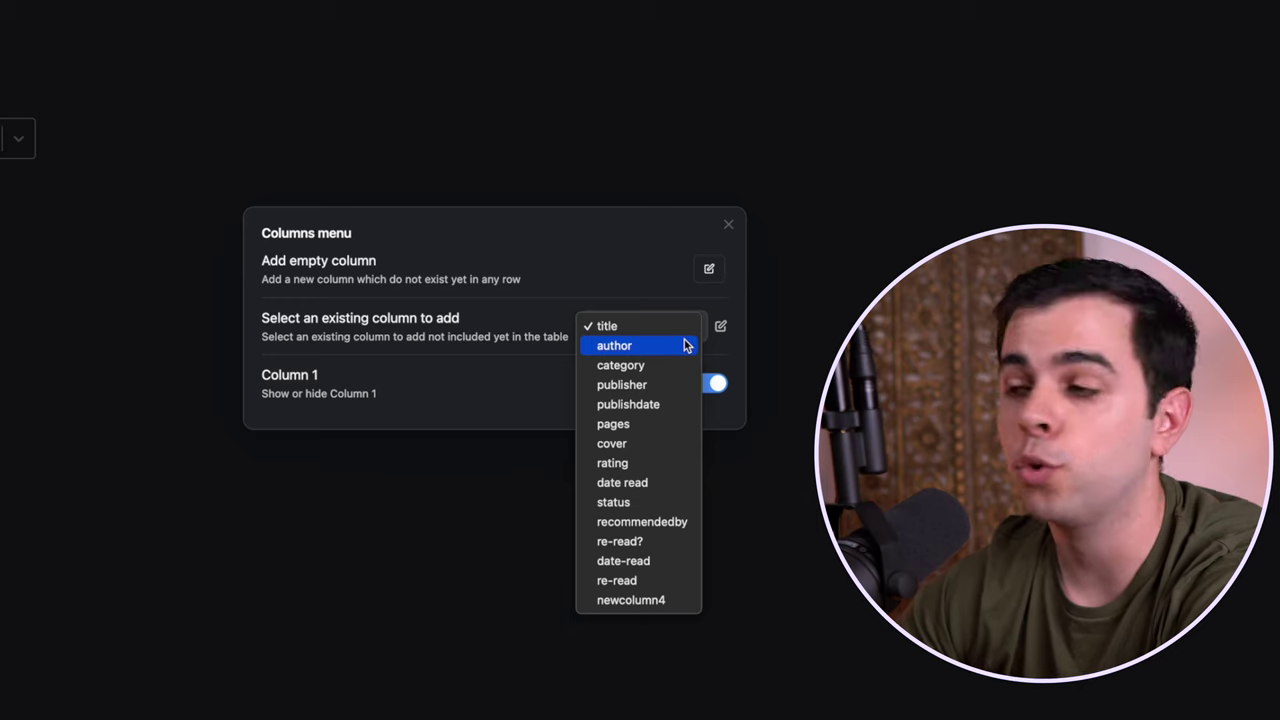
pyautogui.click(628, 462)
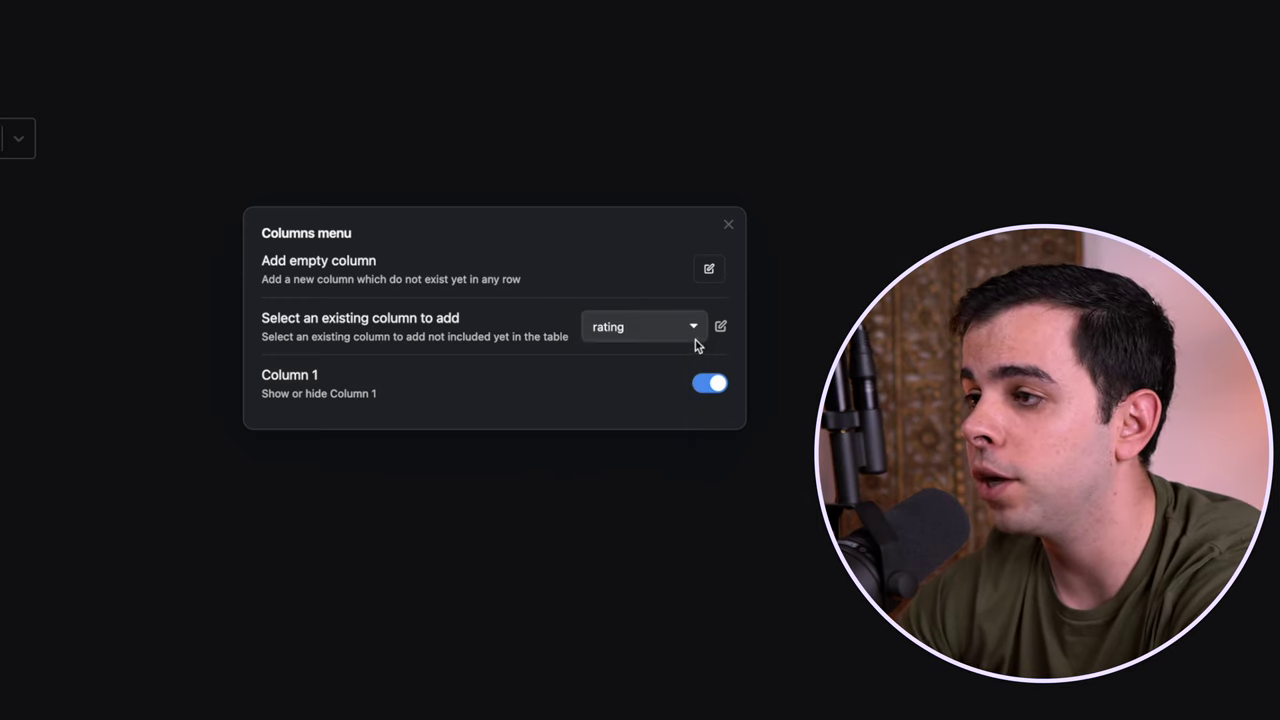
pyautogui.click(720, 327)
pyautogui.click(728, 225)
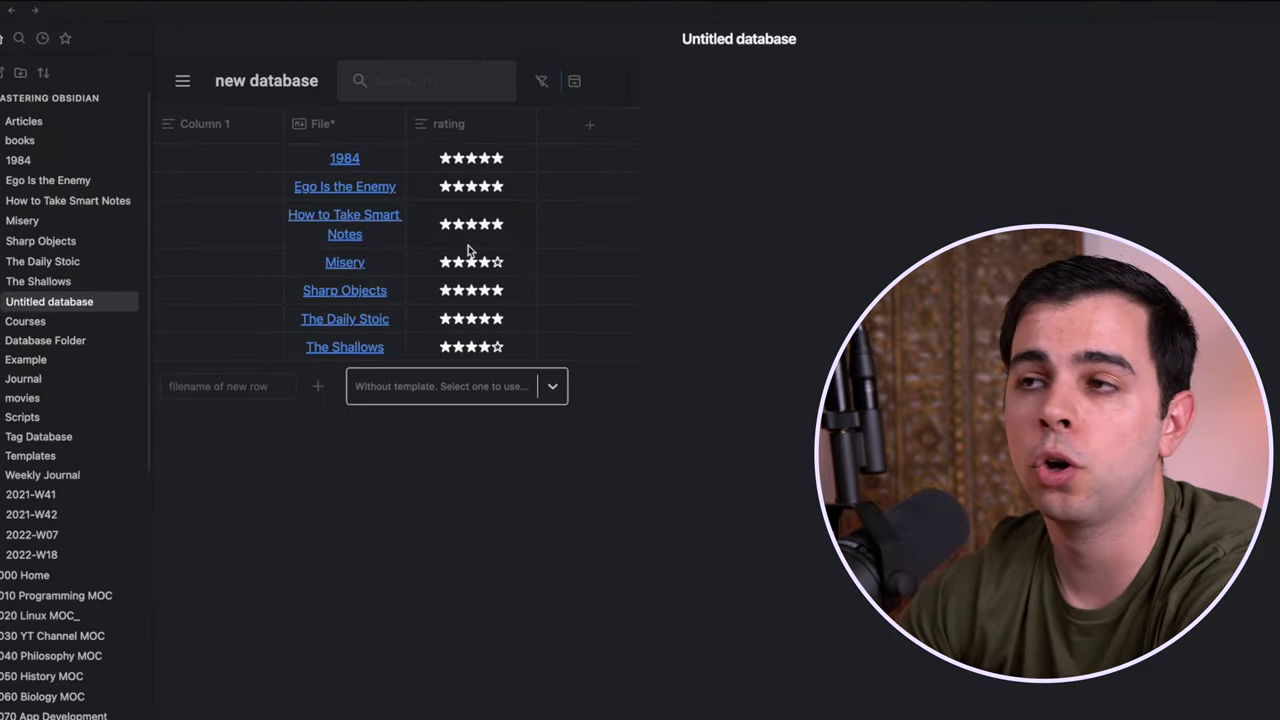
pyautogui.click(618, 137)
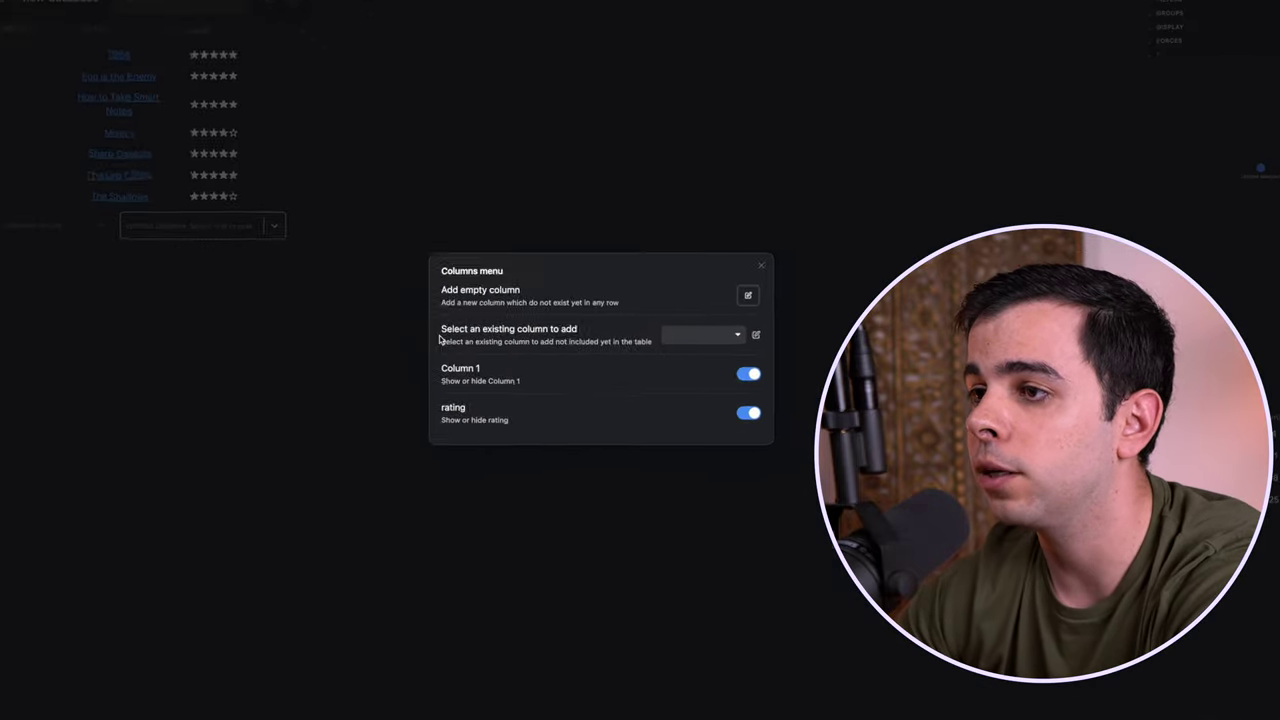
pyautogui.click(708, 335)
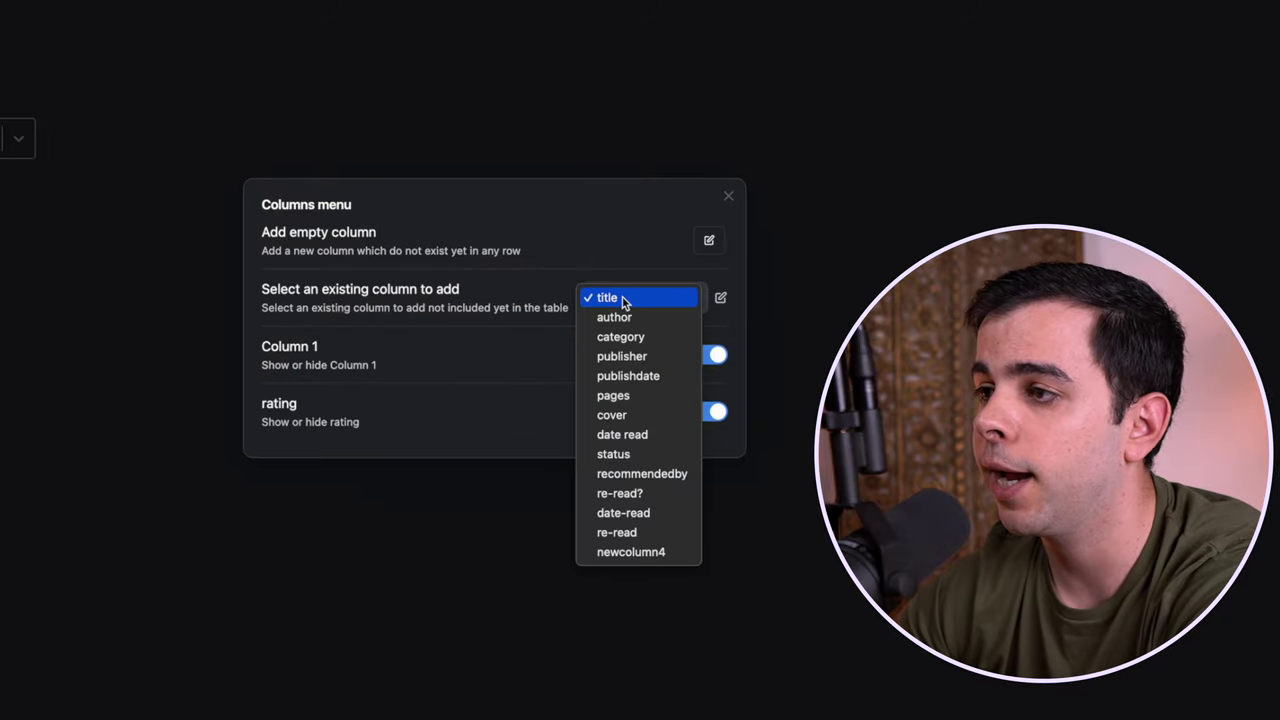
pyautogui.click(629, 316)
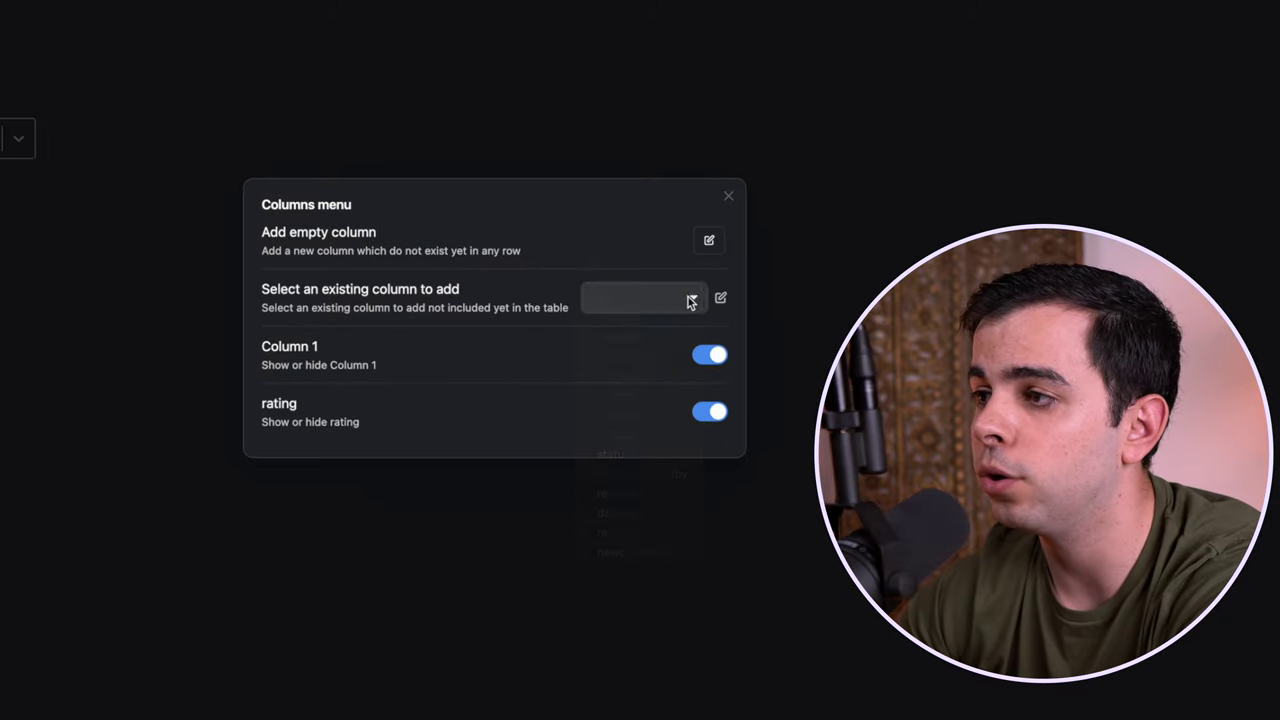
pyautogui.click(720, 297)
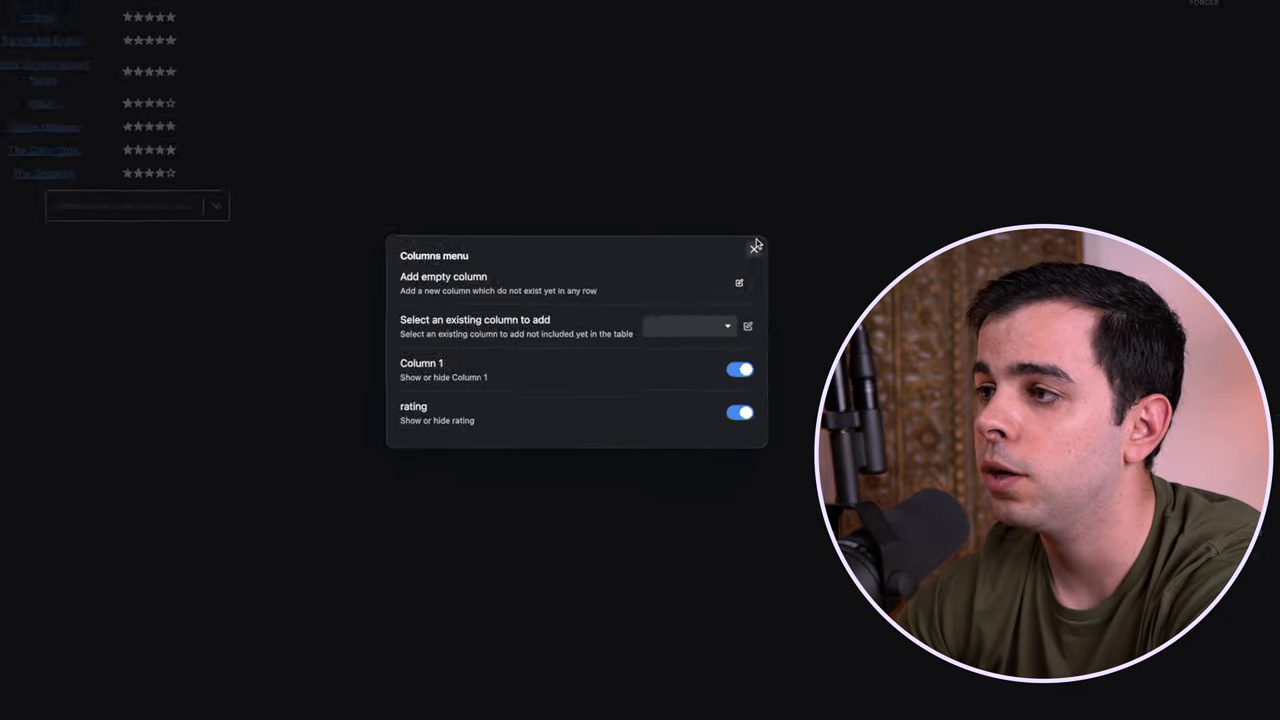
pyautogui.click(756, 246)
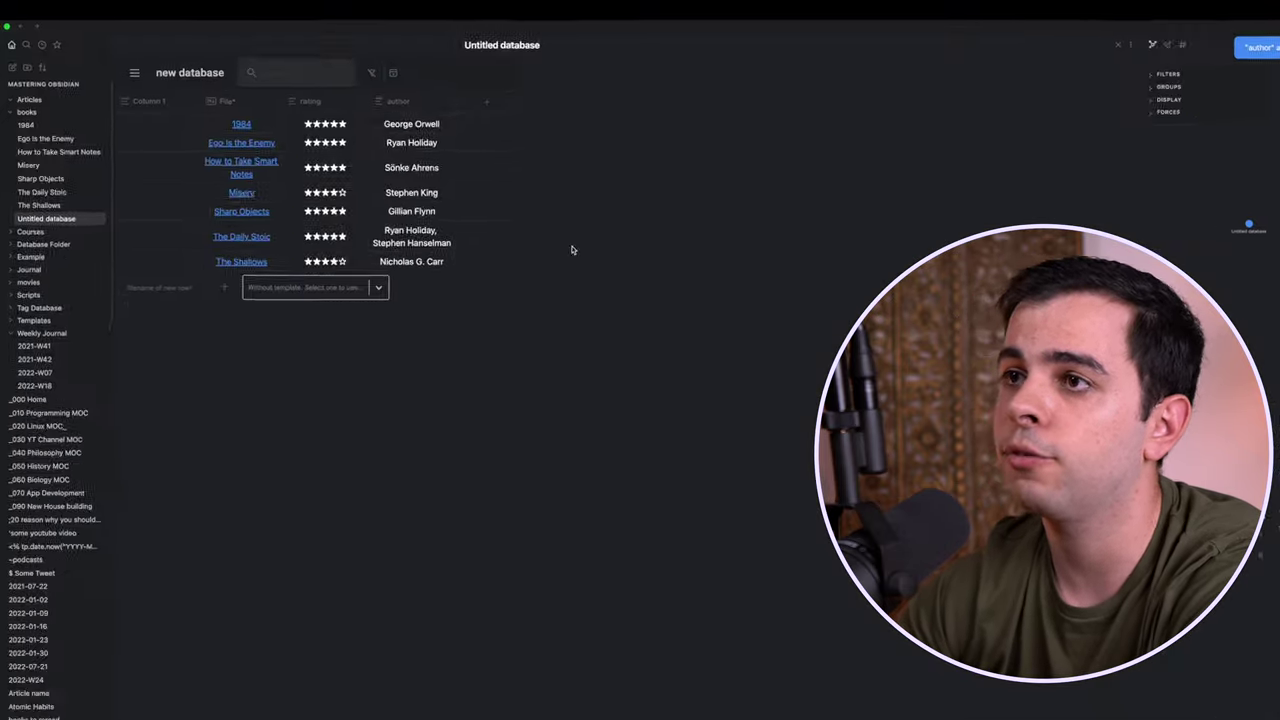
pyautogui.moveTo(540, 132); pyautogui.dragTo(680, 154)
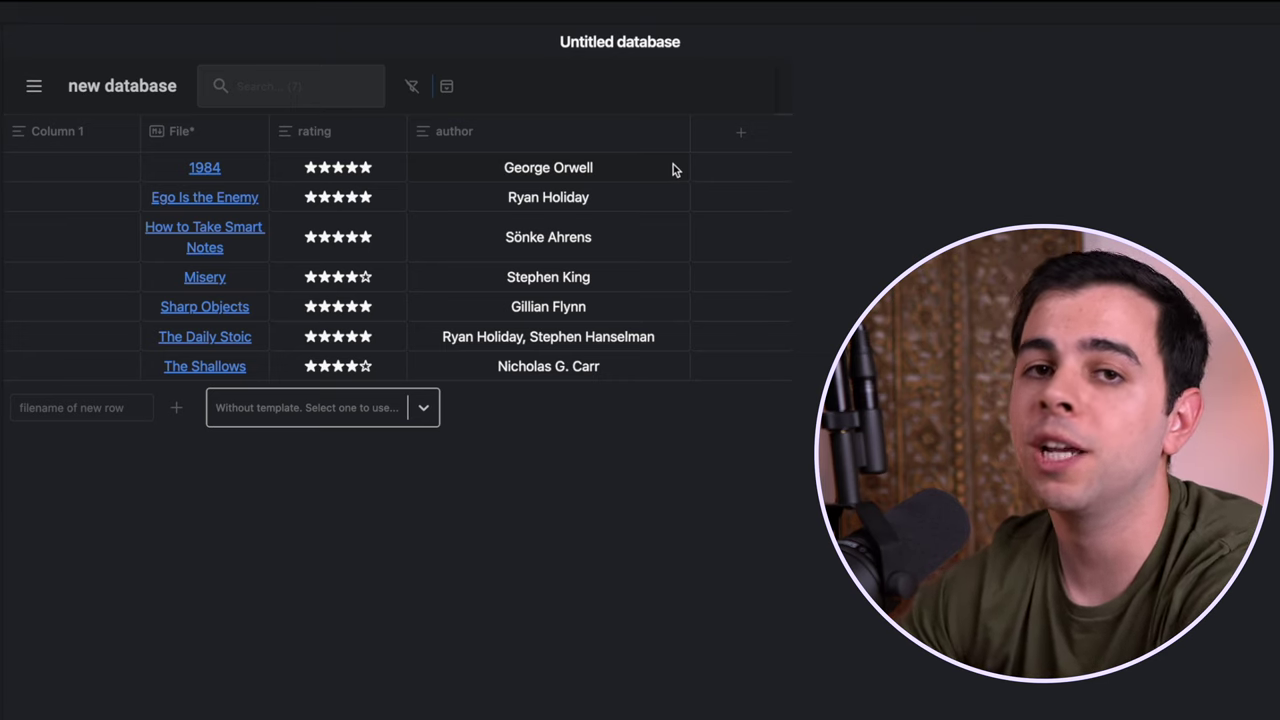
# Step: Add an empty column renamed recommendedby and delete the unused Column 1
pyautogui.click(748, 132)
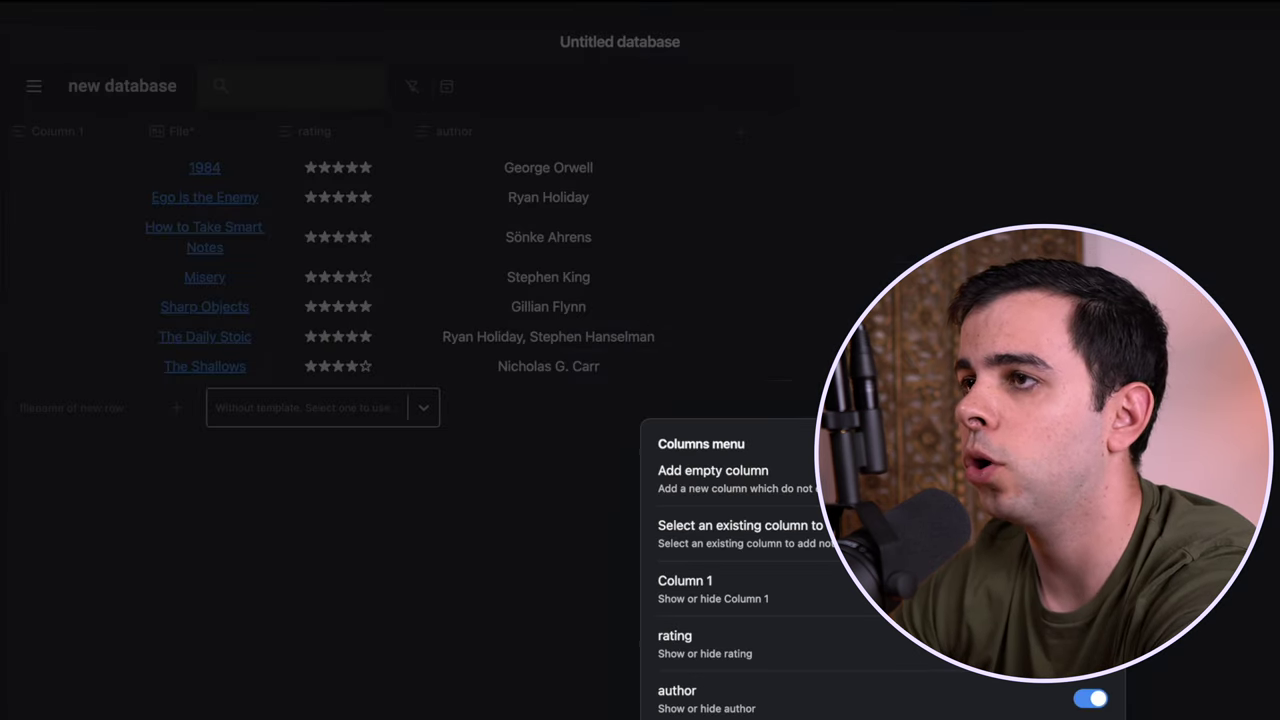
pyautogui.click(713, 476)
pyautogui.click(748, 133)
pyautogui.click(781, 171)
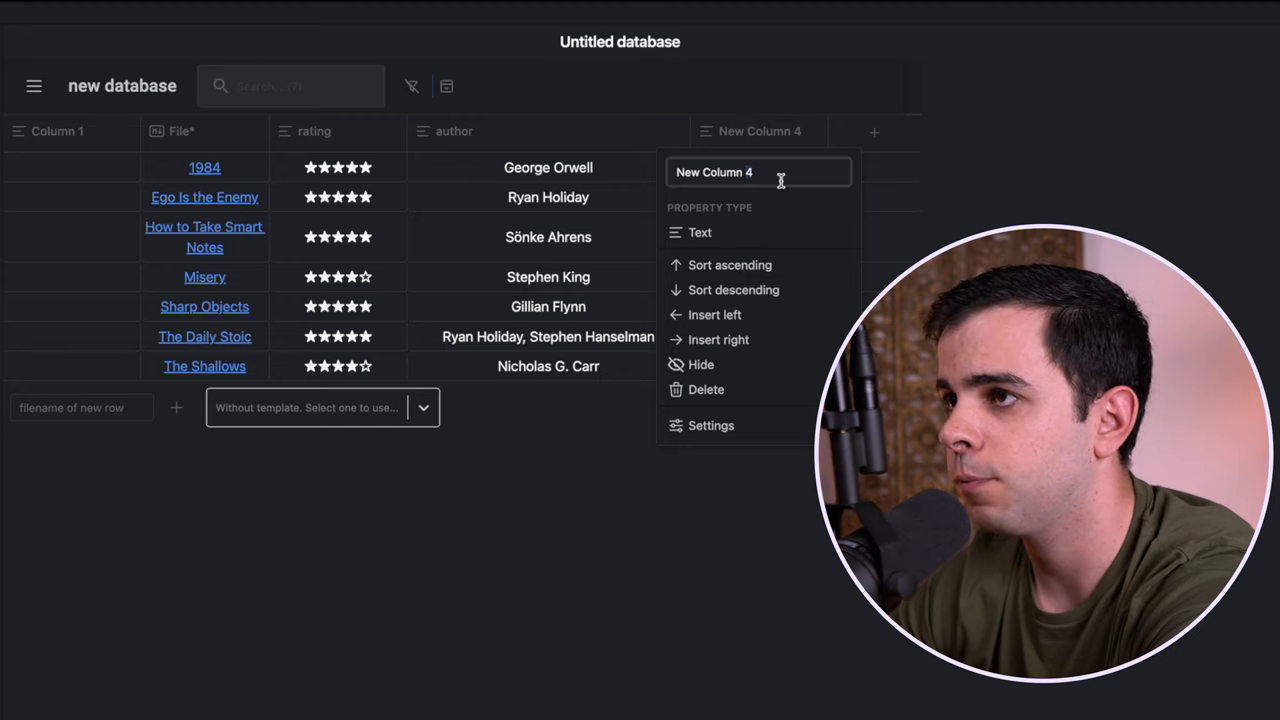
pyautogui.hotkey('ctrl', 'a')
pyautogui.write('recomm')
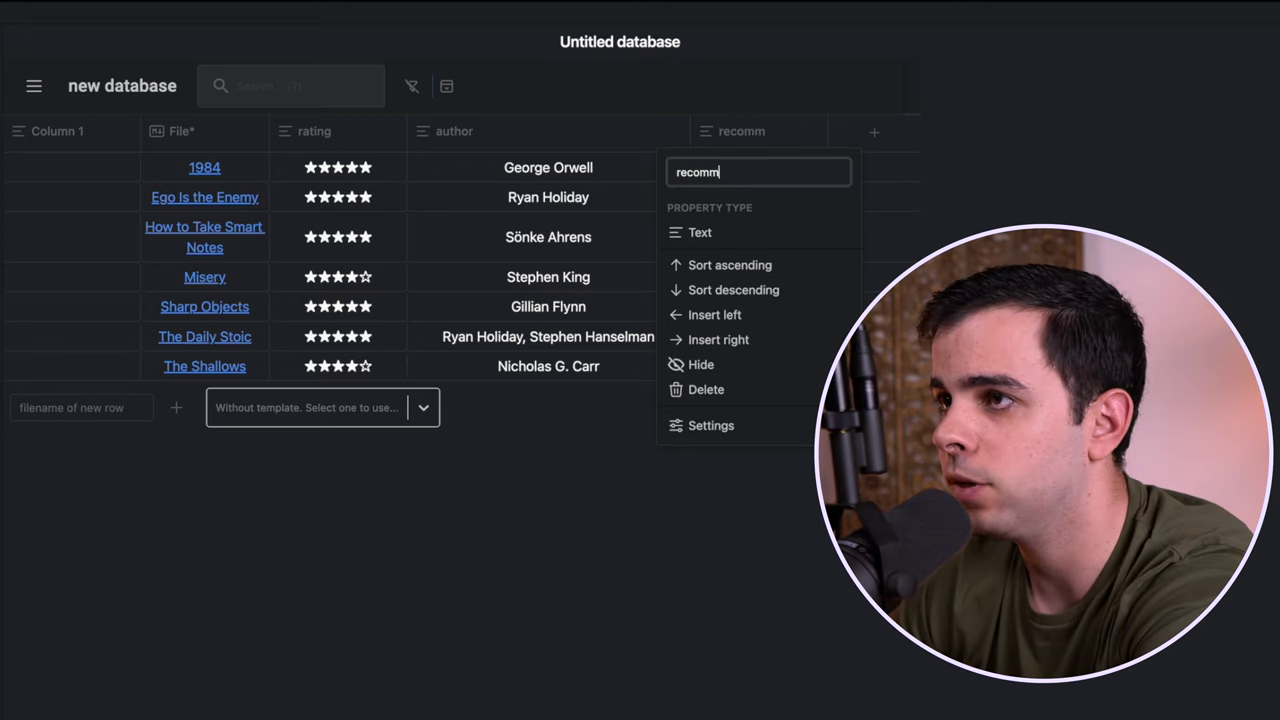
pyautogui.write('ende')
pyautogui.press('BackSpace')
pyautogui.press('BackSpace')
pyautogui.write('endedby')
pyautogui.press('Return')
pyautogui.click(60, 131)
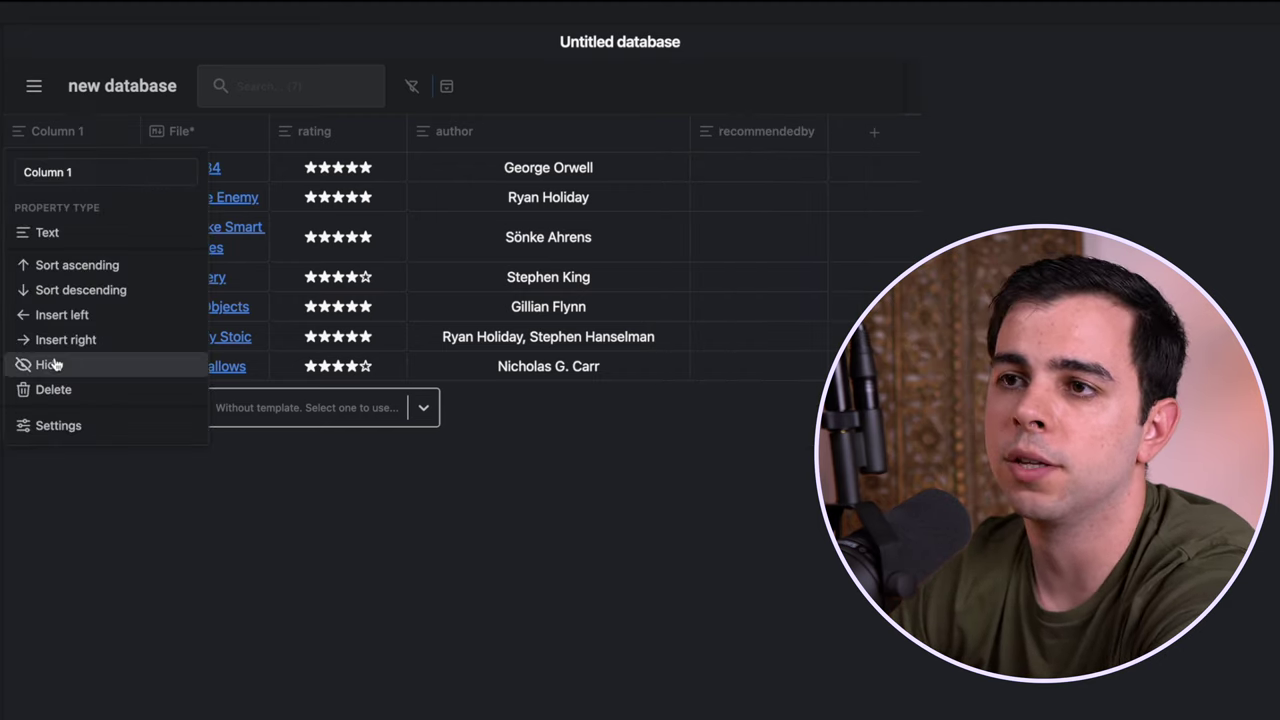
pyautogui.click(50, 389)
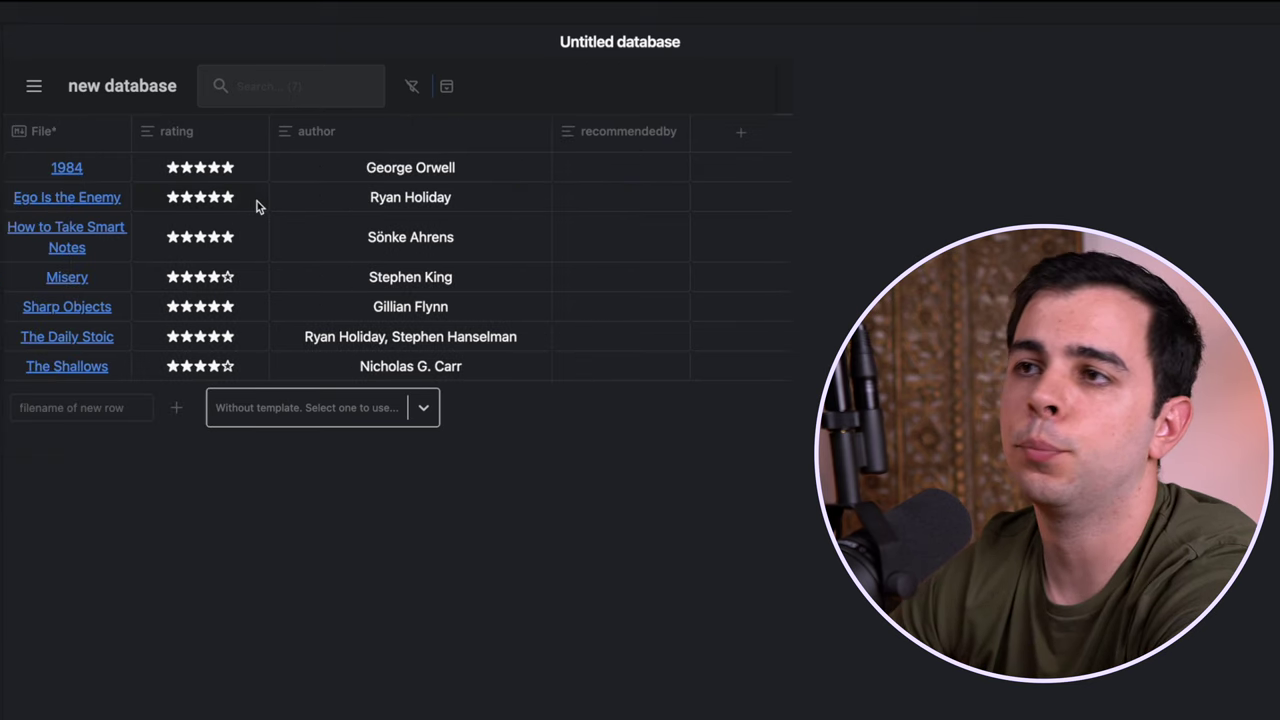
# Step: Enter coworker as recommendedby for 1984 and verify it in the note's frontmatter
pyautogui.click(620, 168)
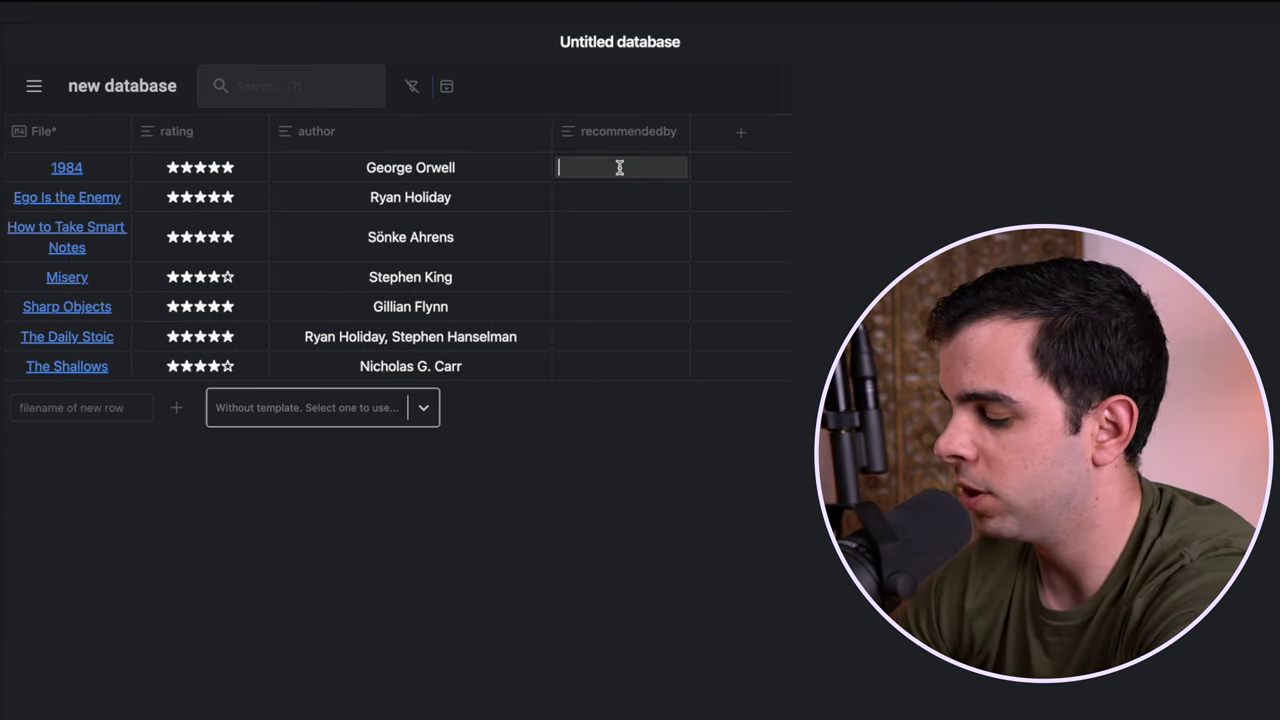
pyautogui.write('coworker')
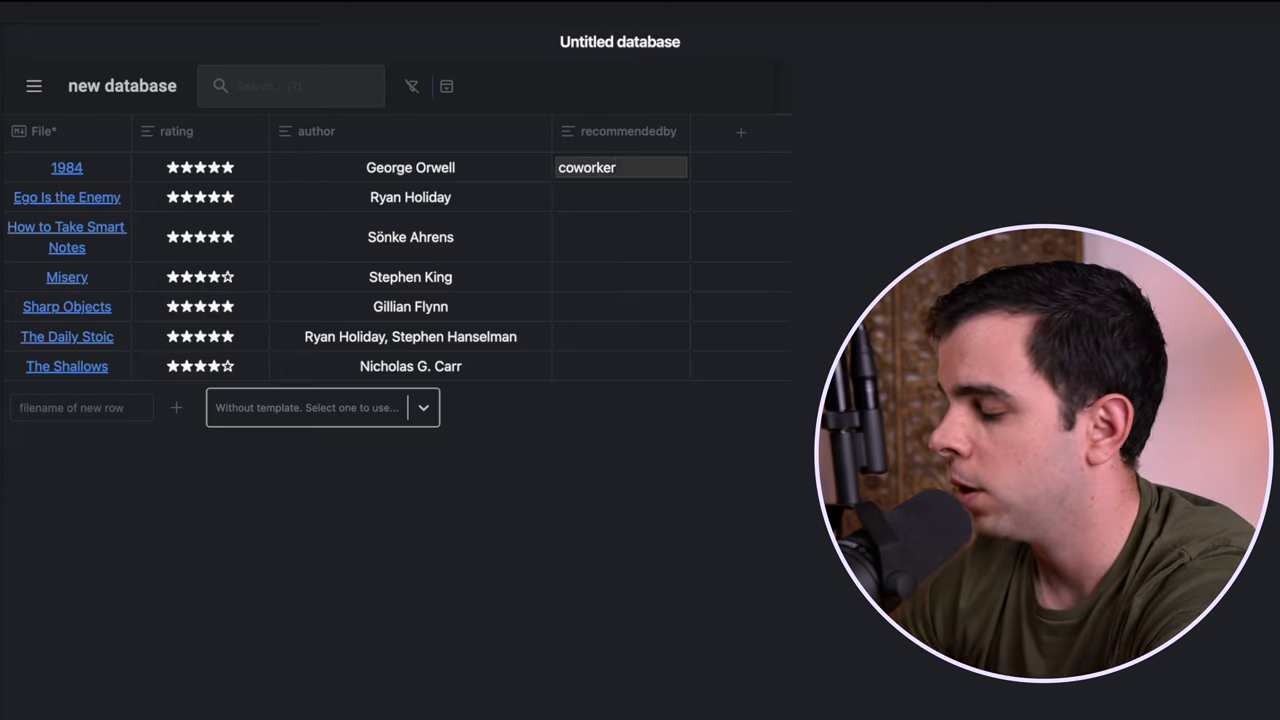
pyautogui.press('Return')
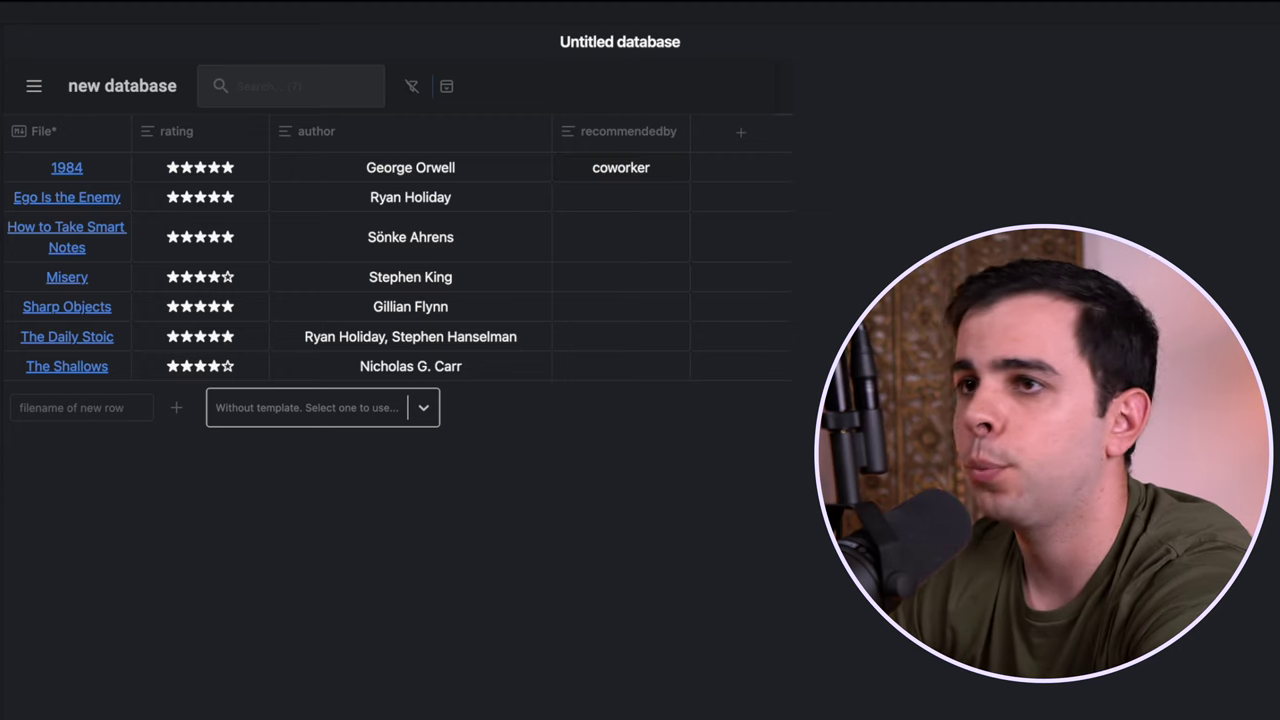
pyautogui.click(67, 168)
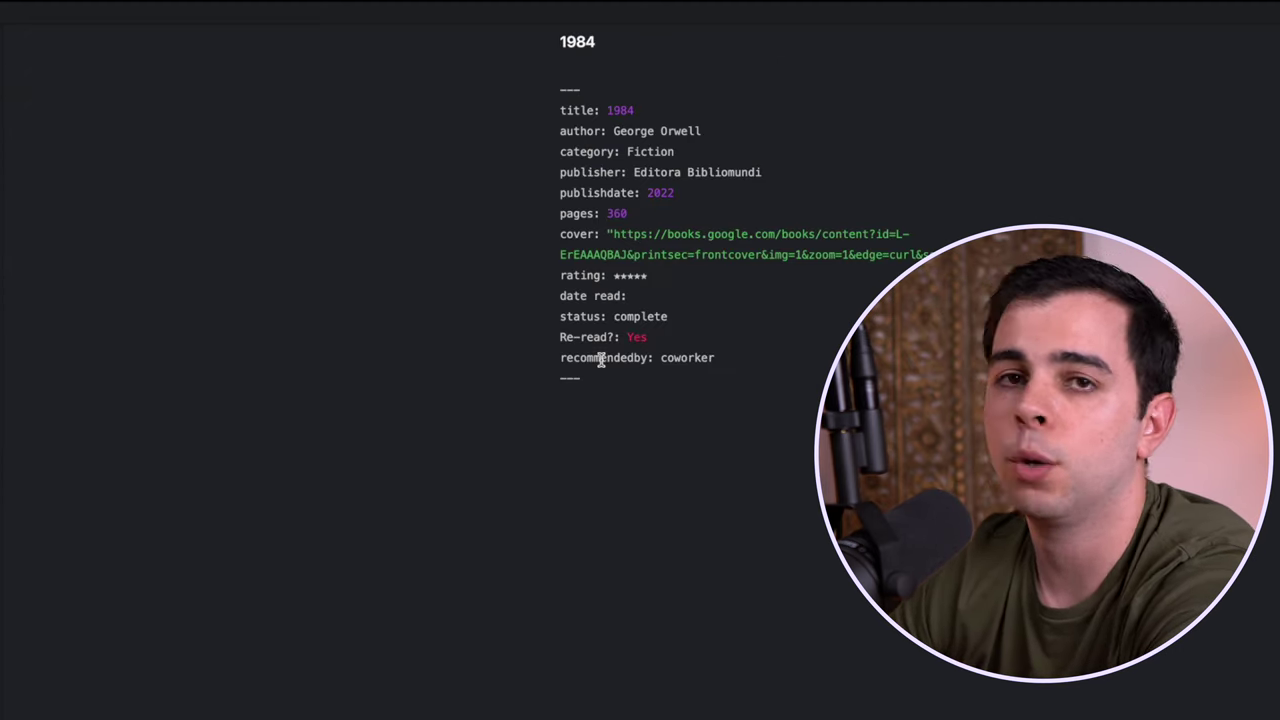
pyautogui.moveTo(648, 357); pyautogui.dragTo(536, 357)
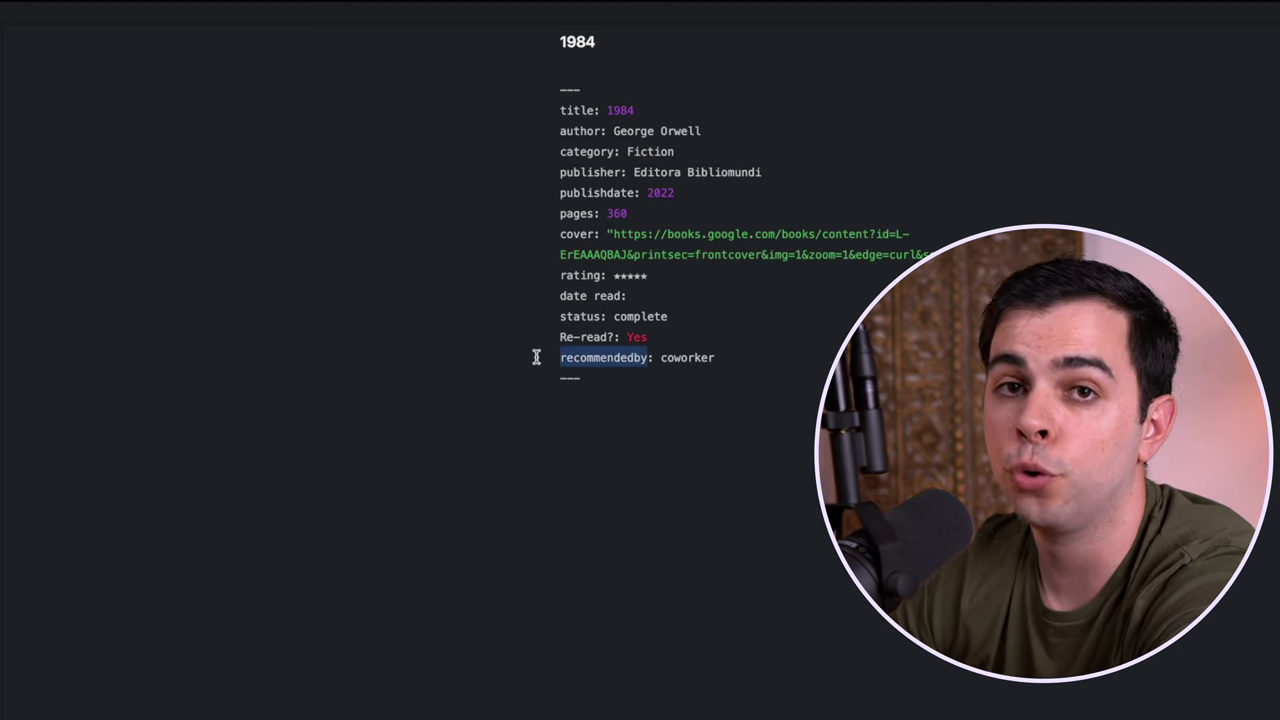
pyautogui.doubleClick(691, 358)
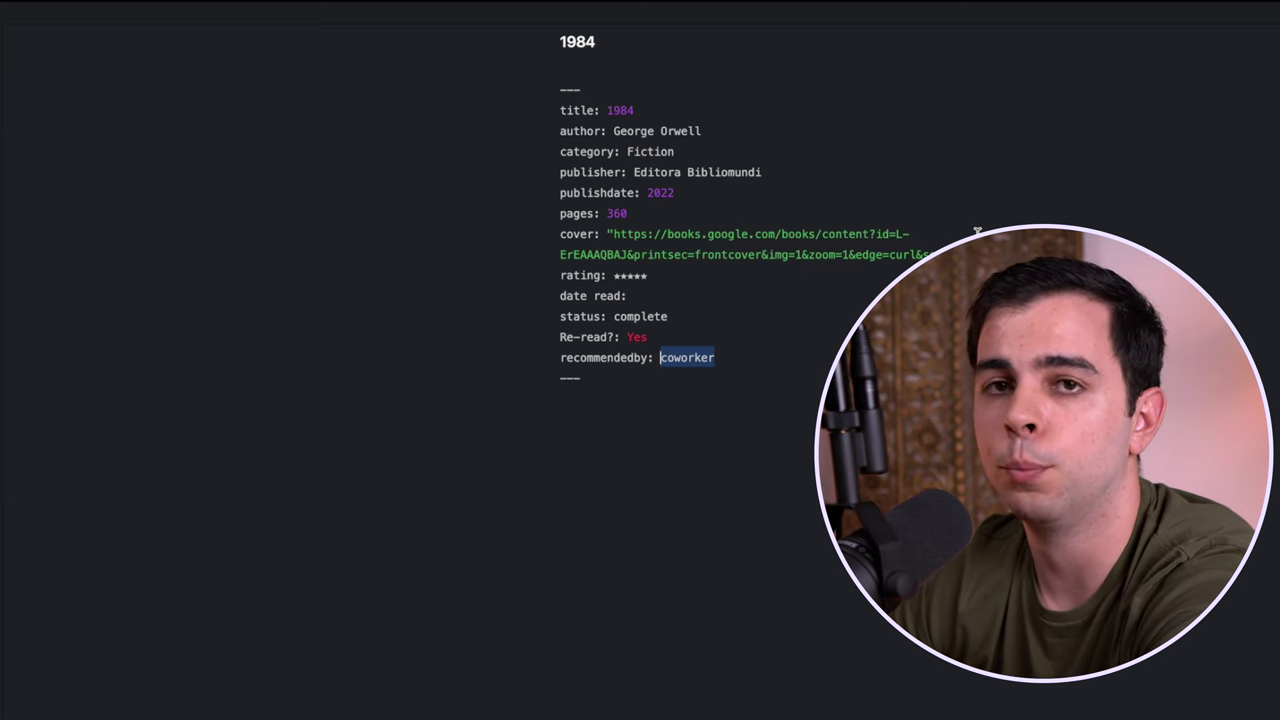
pyautogui.hotkey('ctrl', 'alt', 'Left')
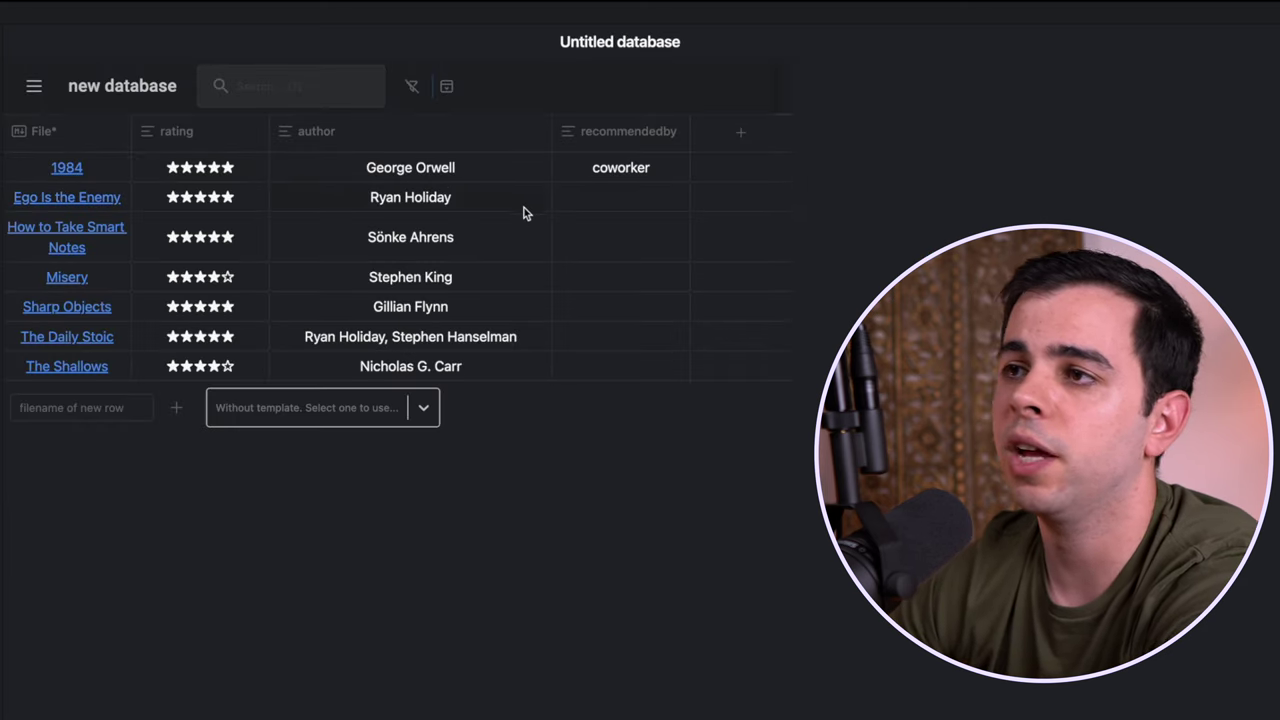
# Step: Enter Friend as recommendedby for Ego Is the Enemy and verify it in its frontmatter
pyautogui.click(640, 204)
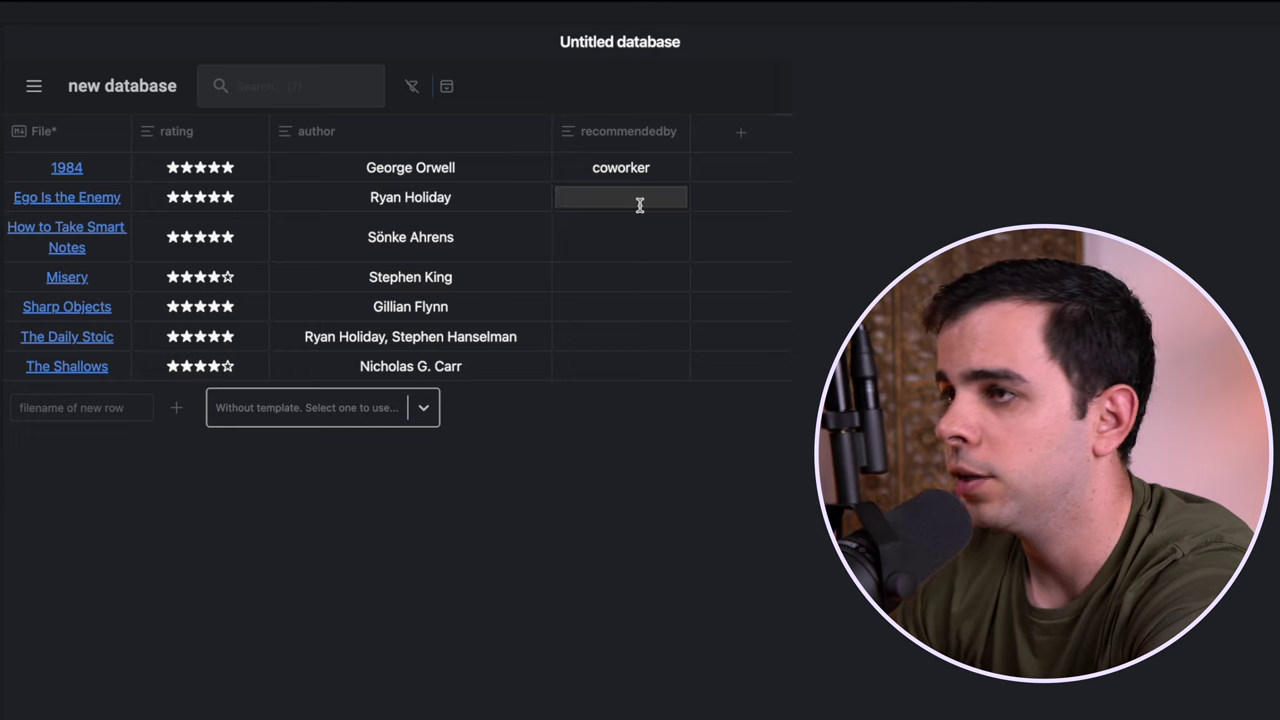
pyautogui.write('Friend')
pyautogui.press('Return')
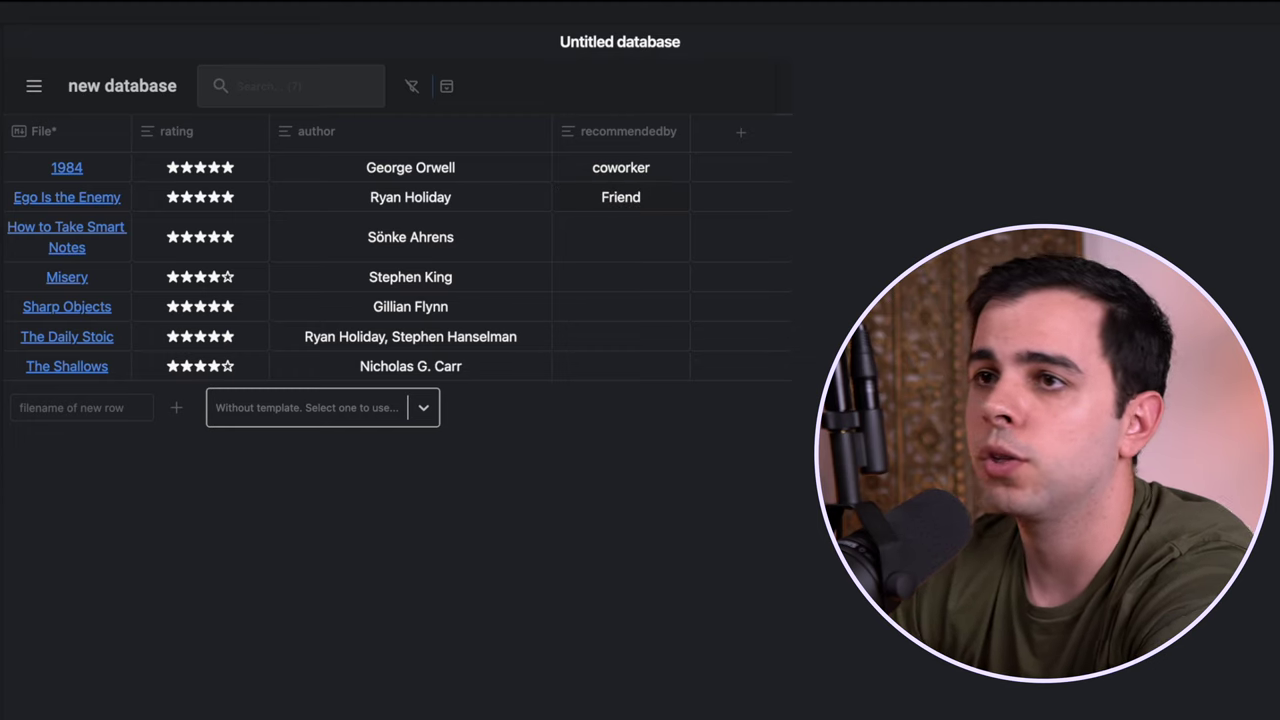
pyautogui.click(84, 200)
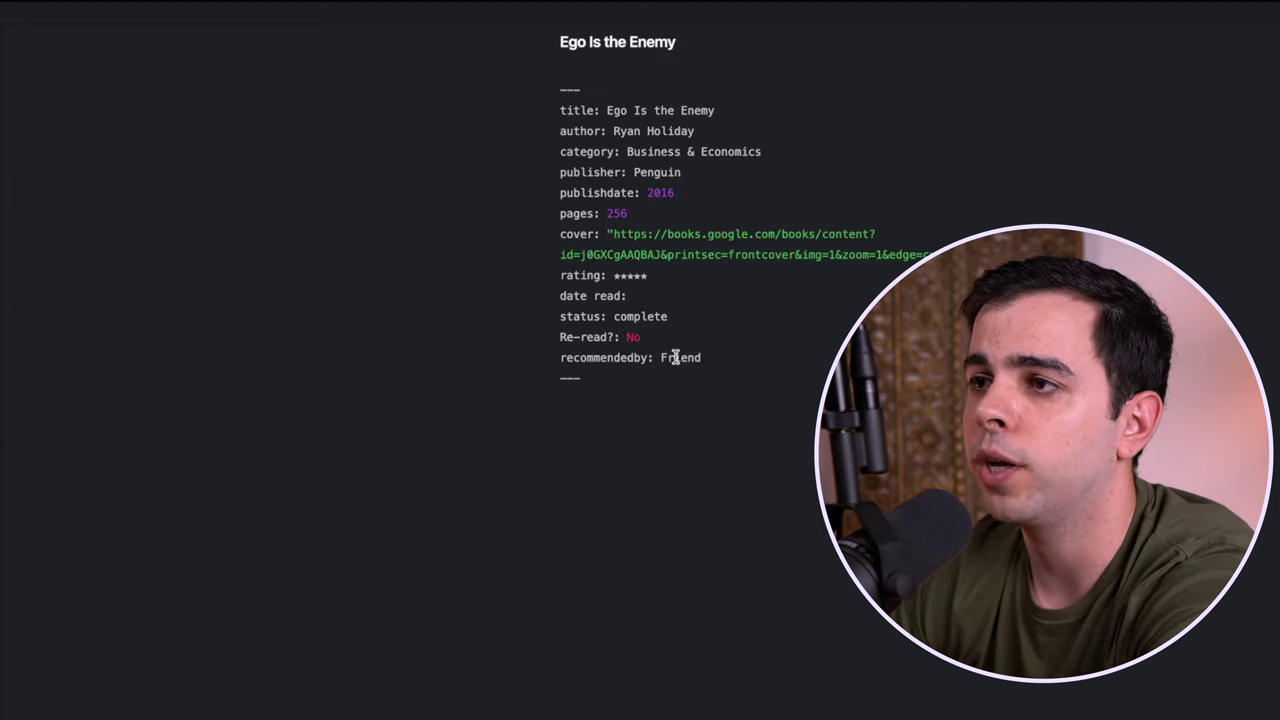
pyautogui.doubleClick(580, 358)
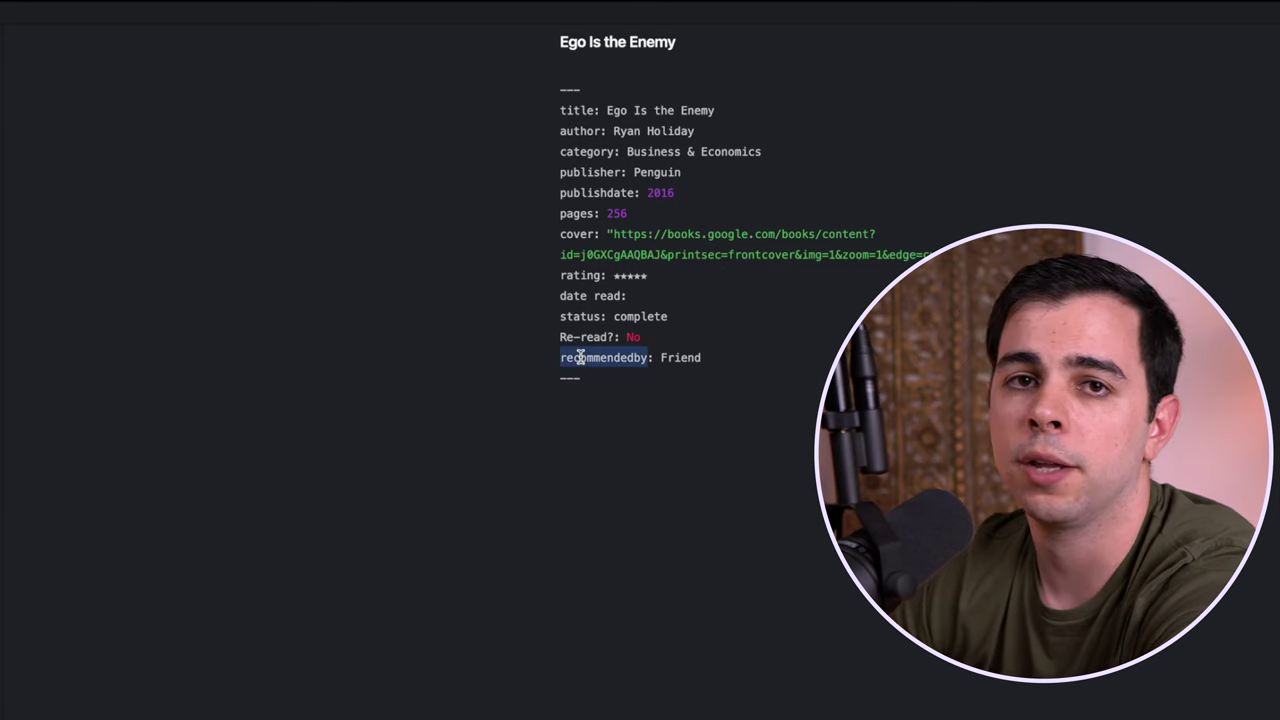
pyautogui.click(706, 357)
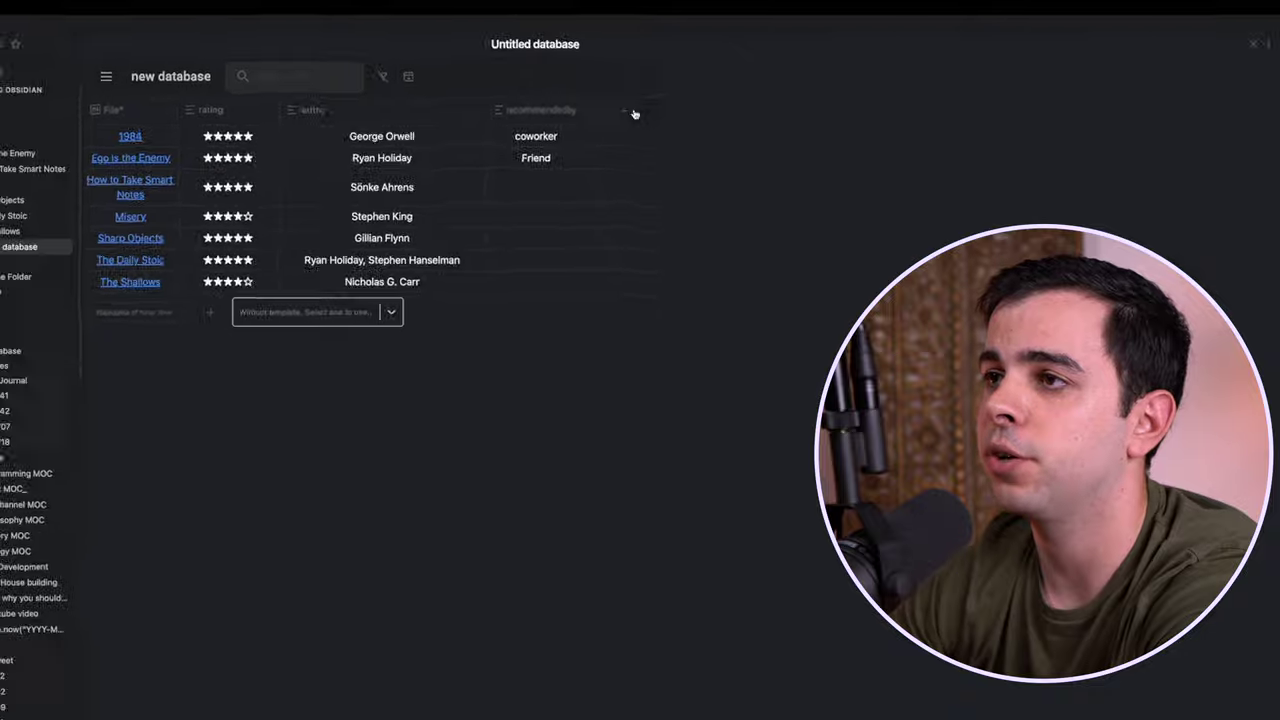
pyautogui.click(630, 112)
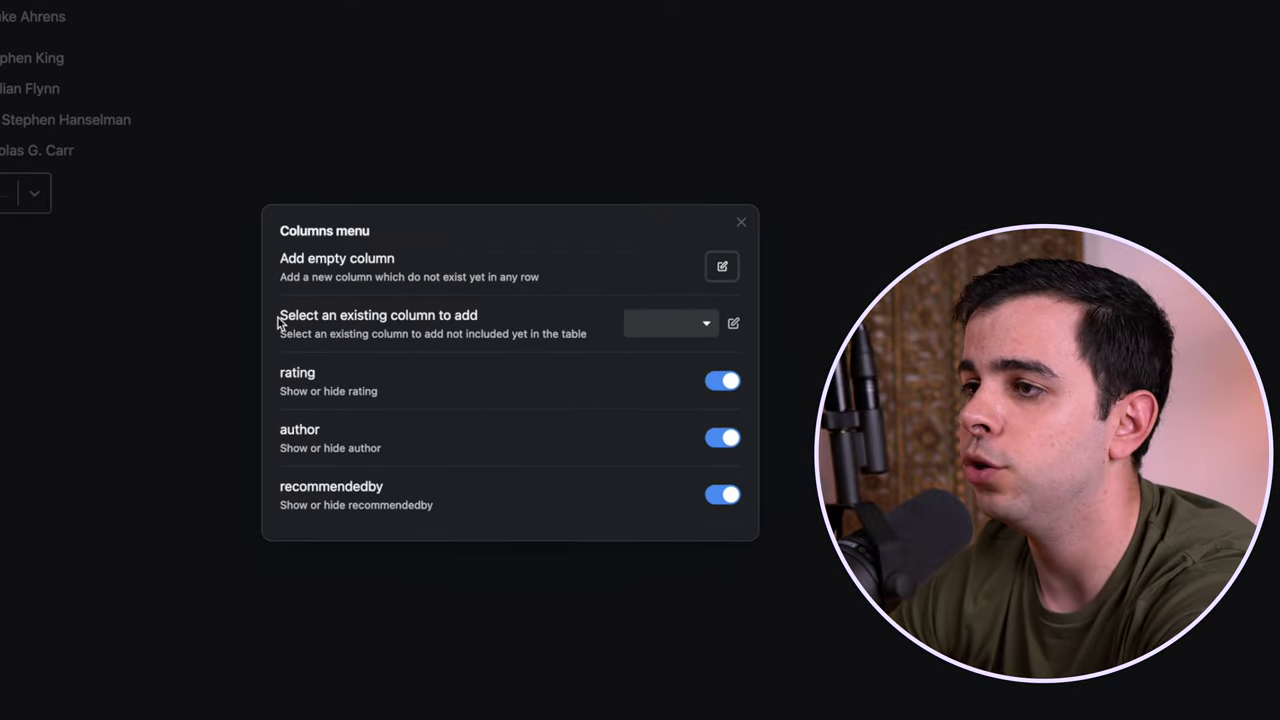
# Step: Add the existing pages field as a column in the books table
pyautogui.click(690, 323)
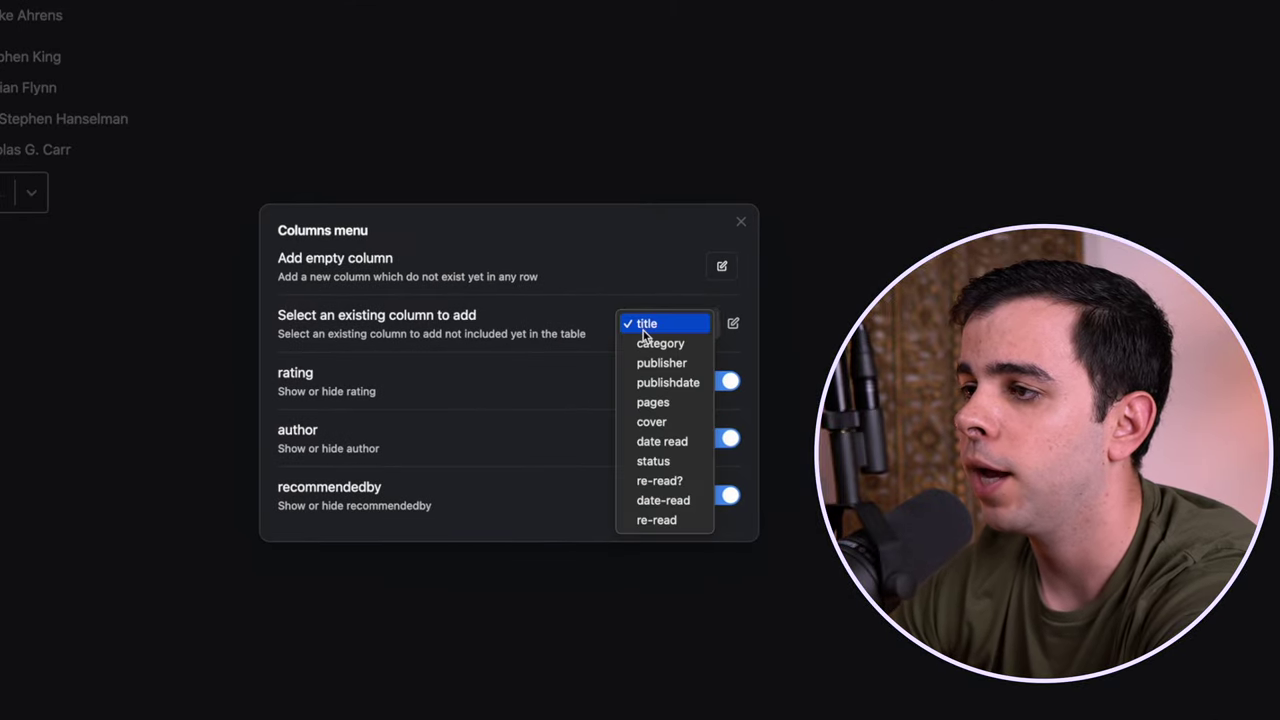
pyautogui.click(673, 403)
pyautogui.click(733, 321)
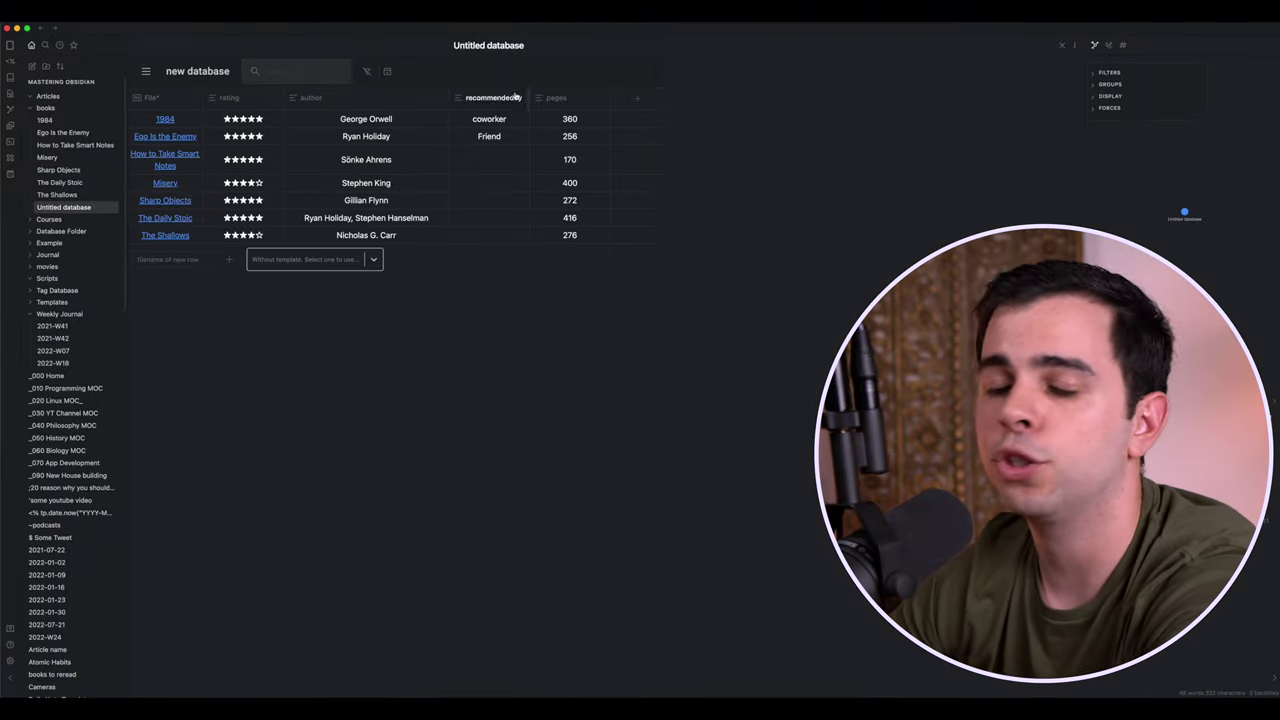
pyautogui.click(387, 71)
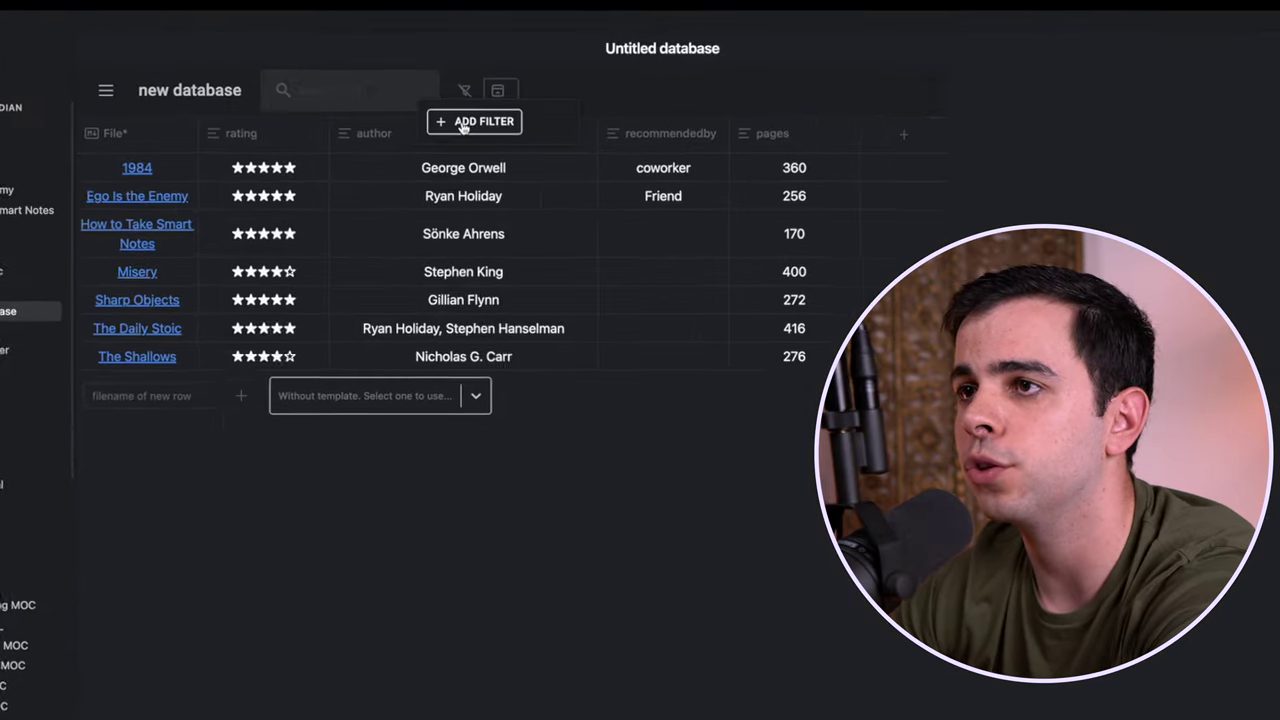
# Step: Filter the books table to pages greater than 300
pyautogui.click(463, 125)
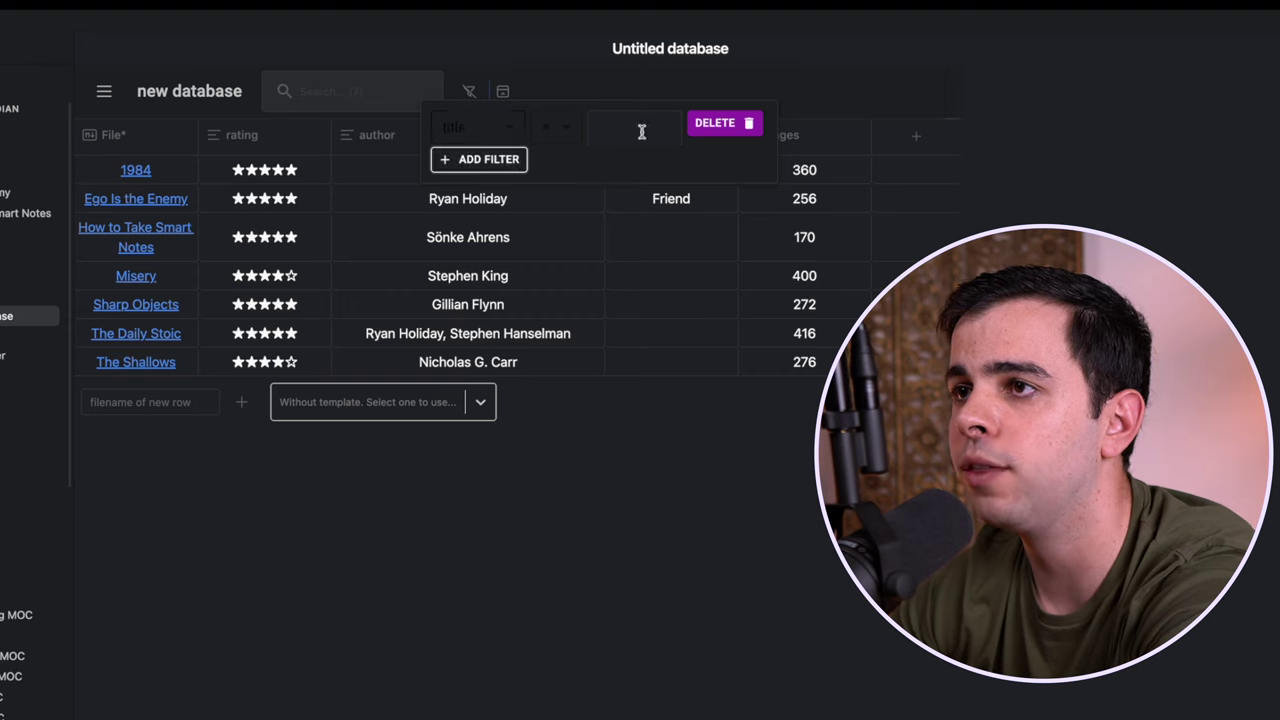
pyautogui.click(500, 123)
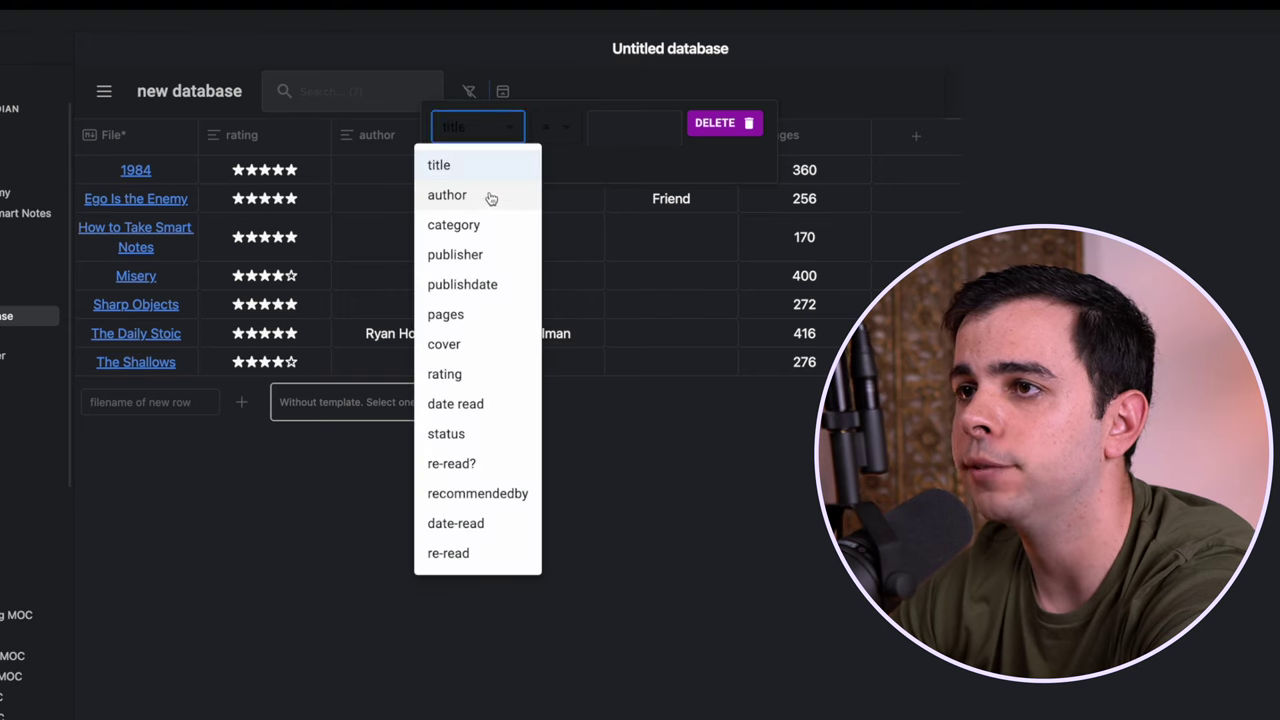
pyautogui.click(470, 314)
pyautogui.click(637, 128)
pyautogui.click(568, 127)
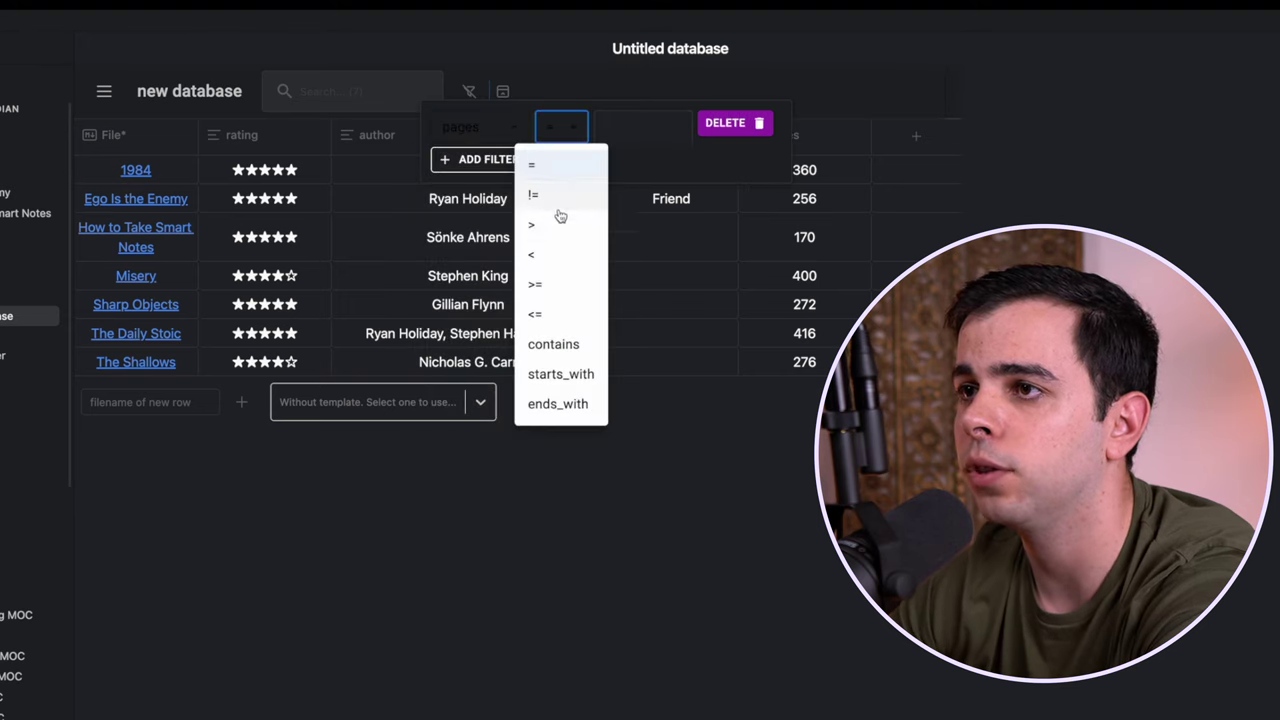
pyautogui.click(557, 230)
pyautogui.write('300')
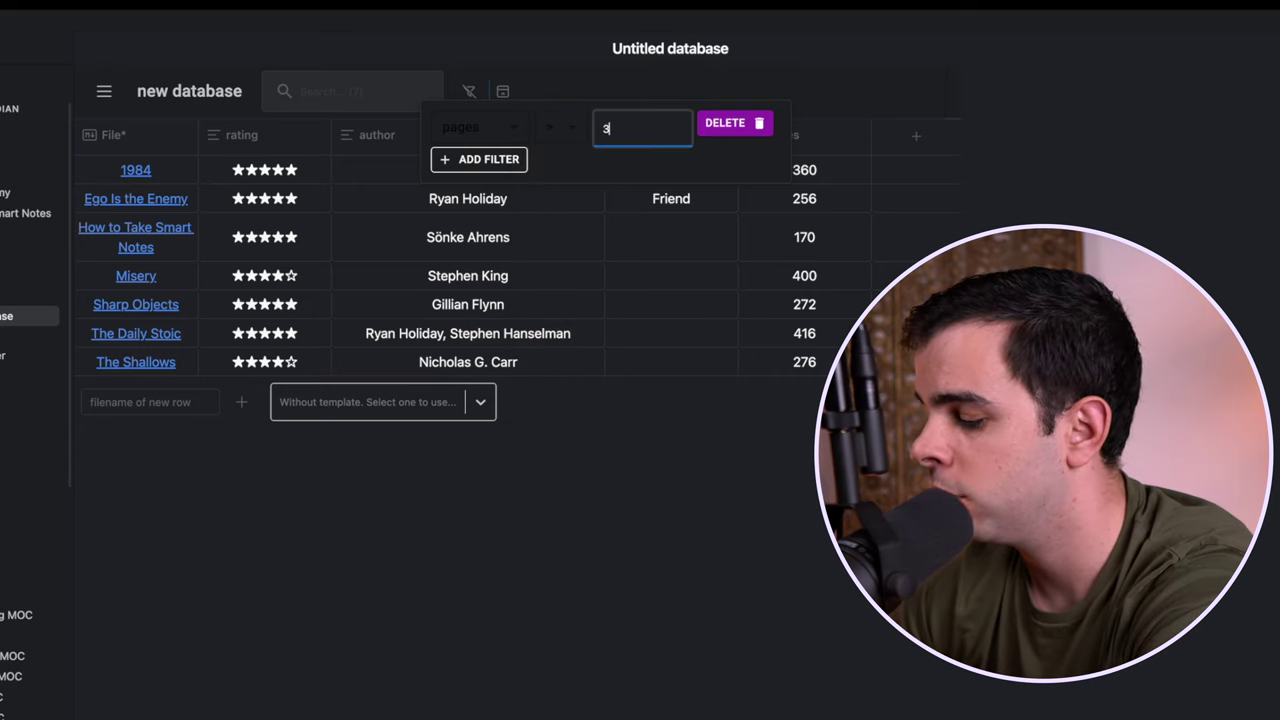
pyautogui.click(505, 35)
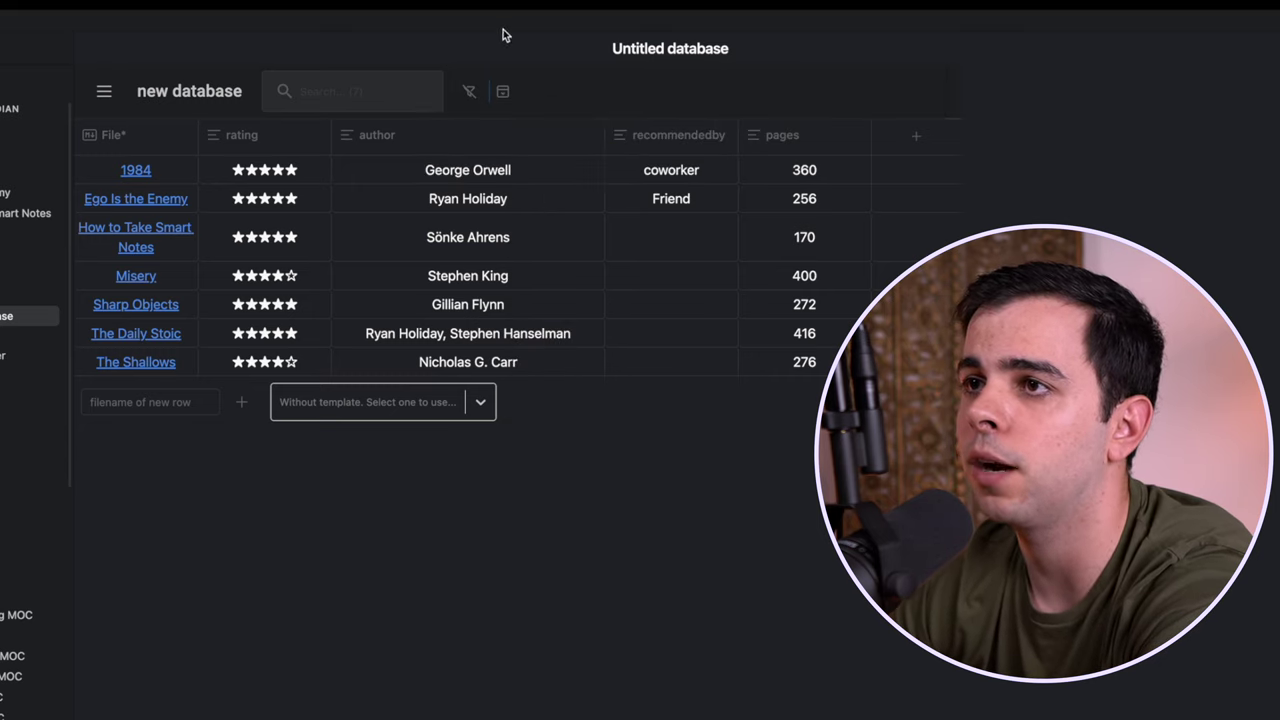
pyautogui.click(470, 91)
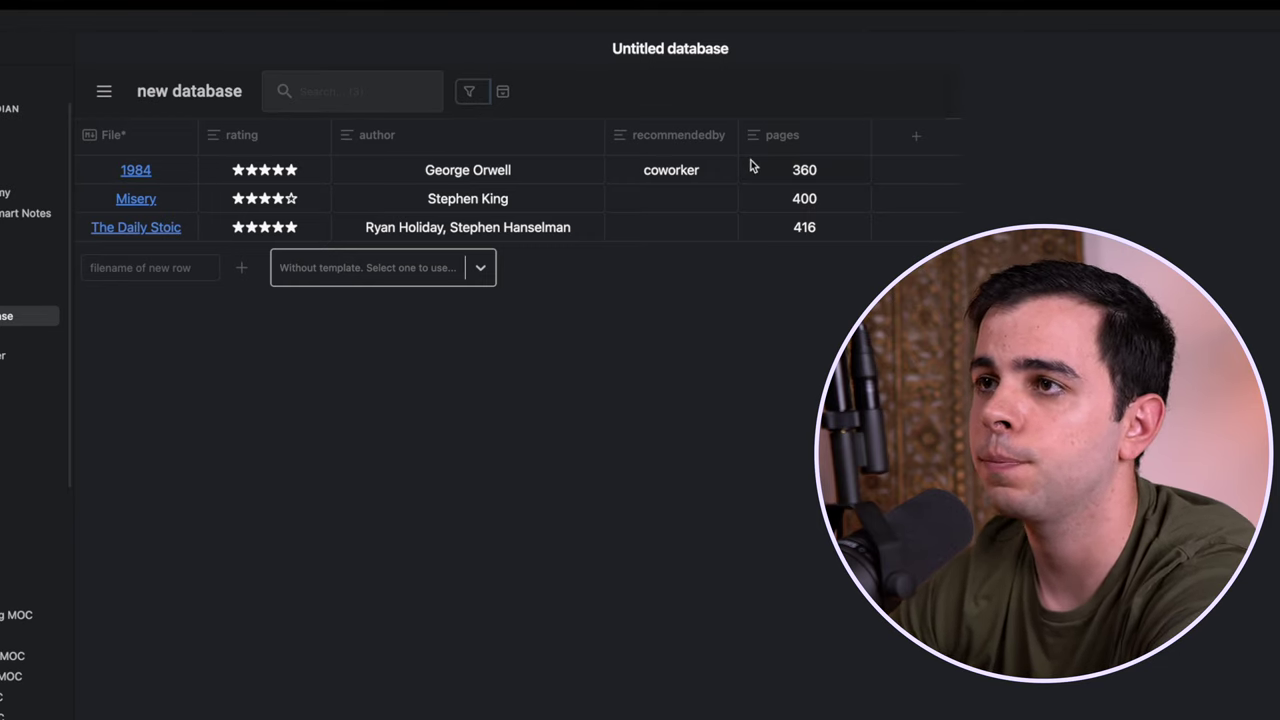
# Step: Add an author = Stephen King filter leaving only Misery, then delete the pages filter
pyautogui.click(509, 100)
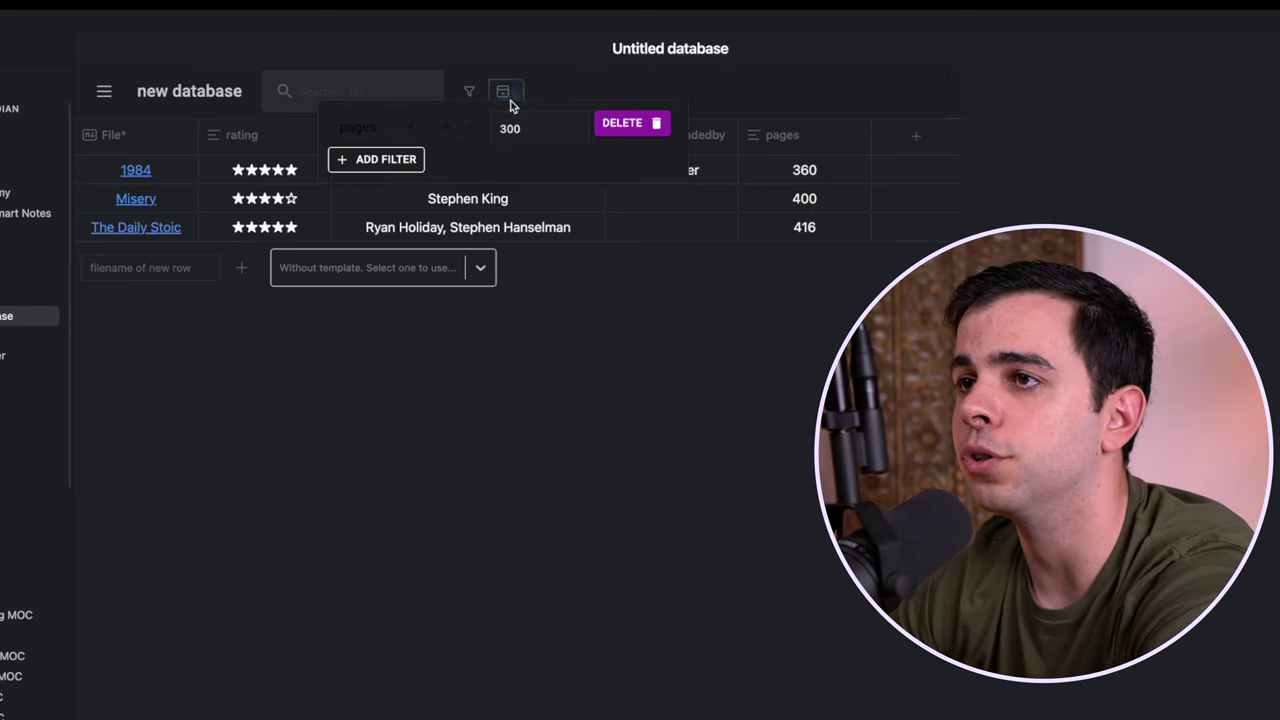
pyautogui.click(396, 160)
pyautogui.click(394, 164)
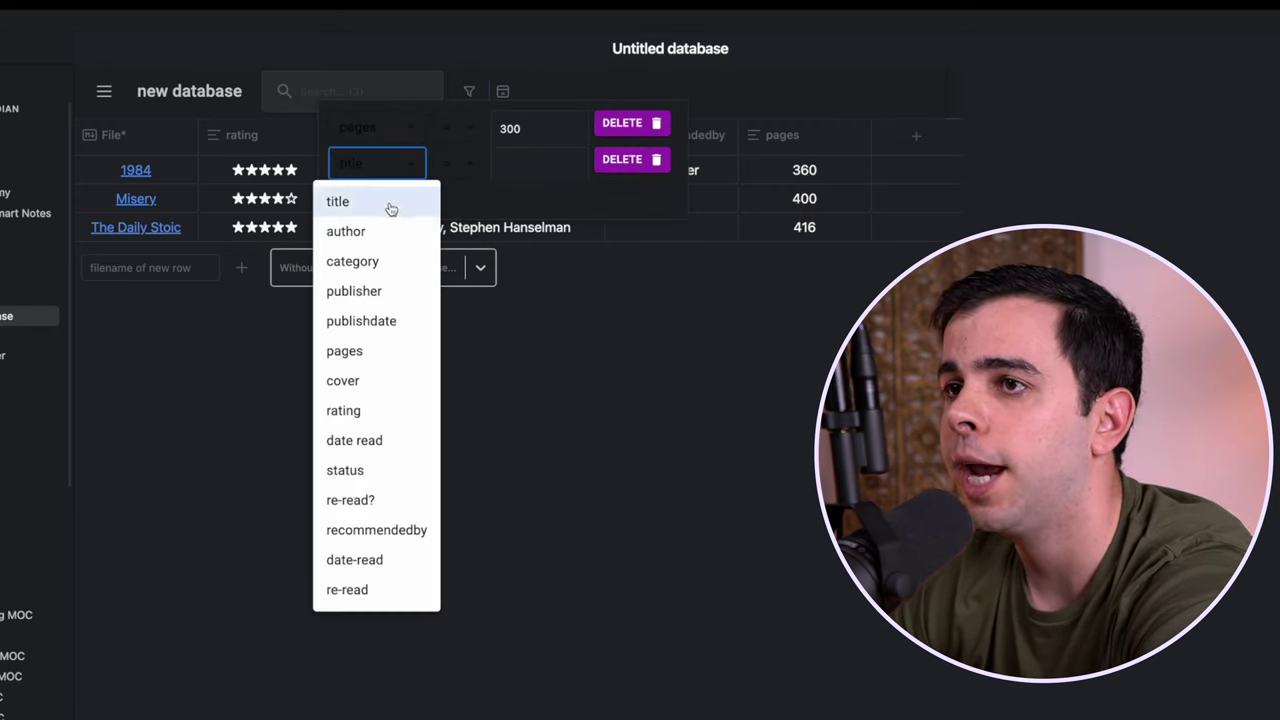
pyautogui.click(349, 228)
pyautogui.click(520, 164)
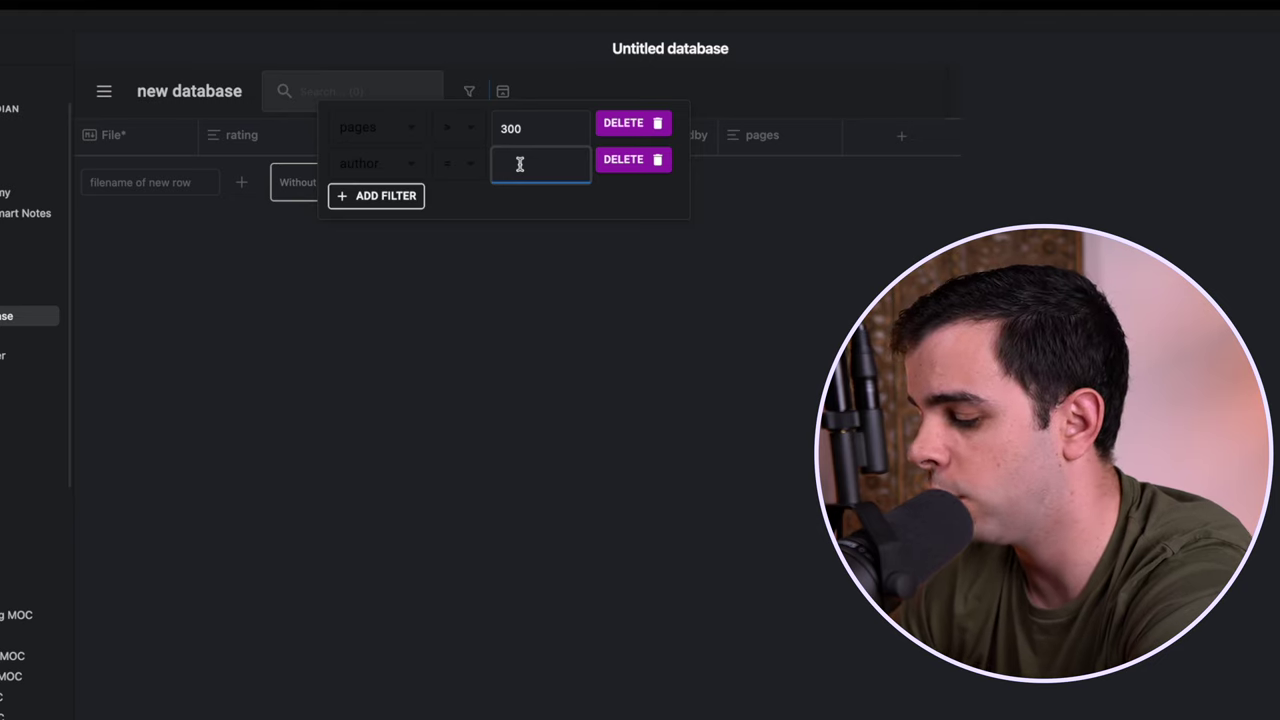
pyautogui.write('Stephen K')
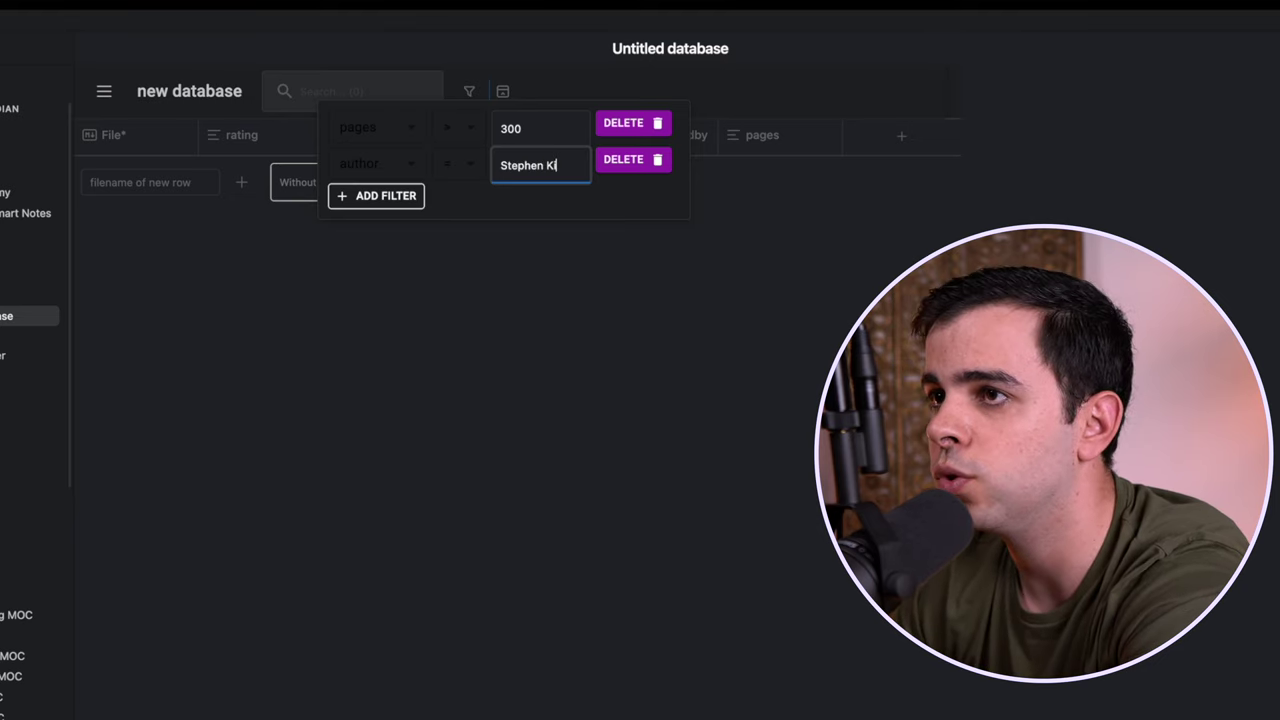
pyautogui.write('ing')
pyautogui.click(598, 194)
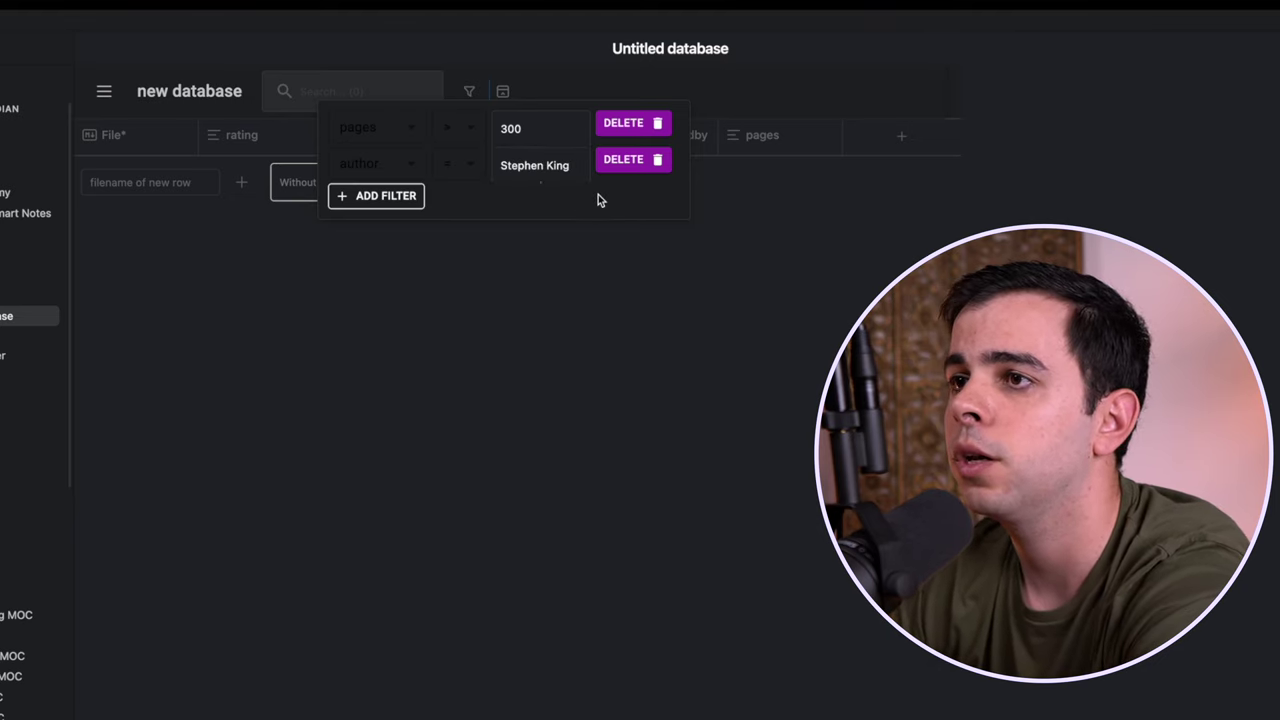
pyautogui.click(567, 270)
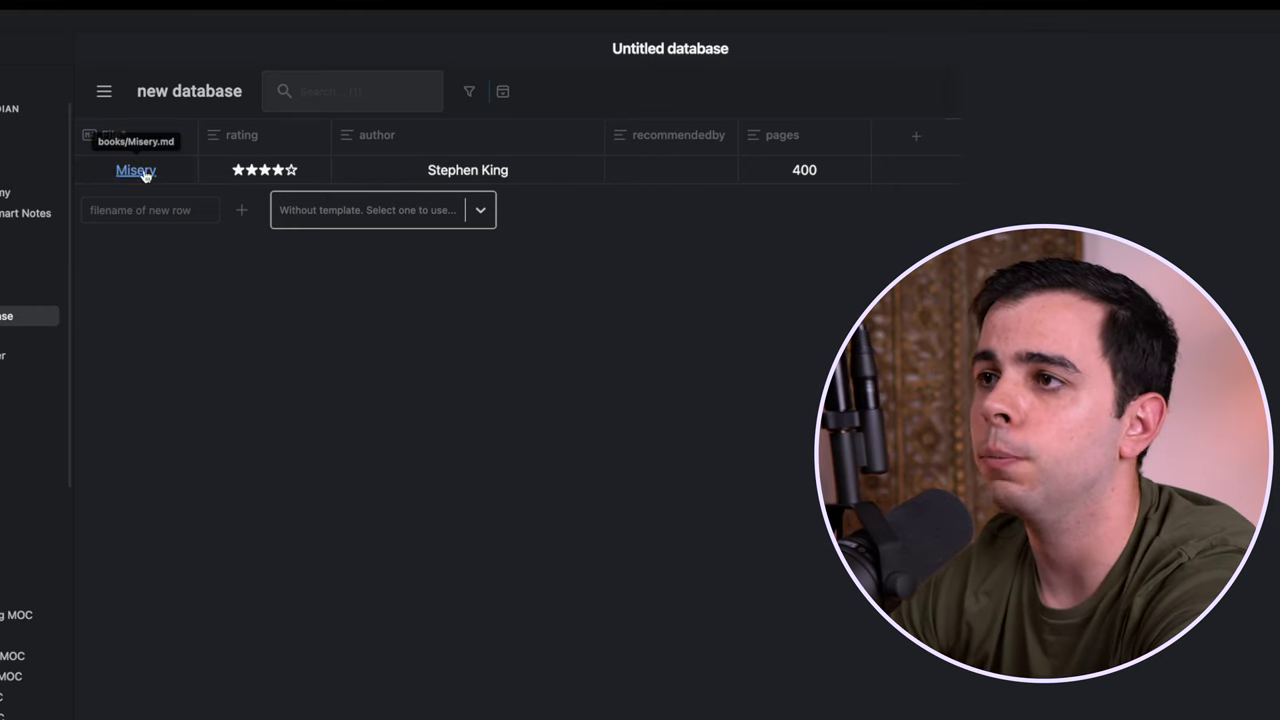
pyautogui.click(502, 90)
pyautogui.click(616, 158)
# Step: Delete the author filter, then add a new empty column set to the Select type
pyautogui.click(618, 124)
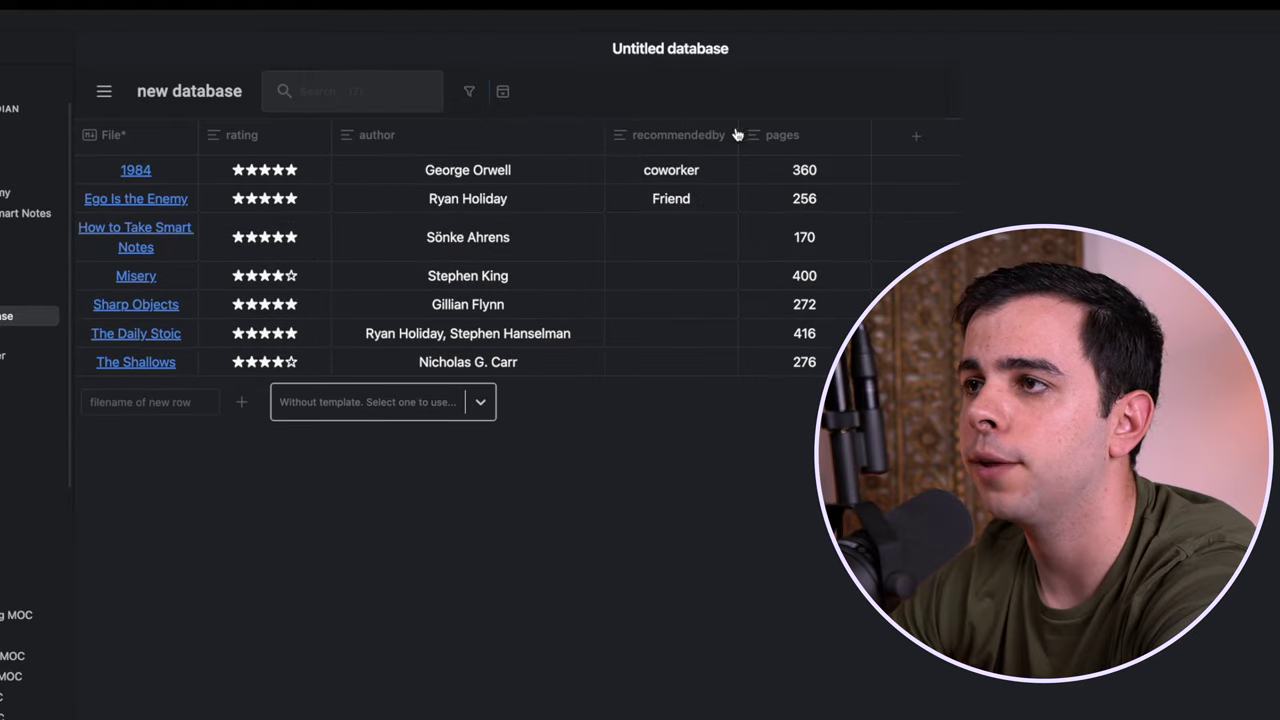
pyautogui.click(916, 135)
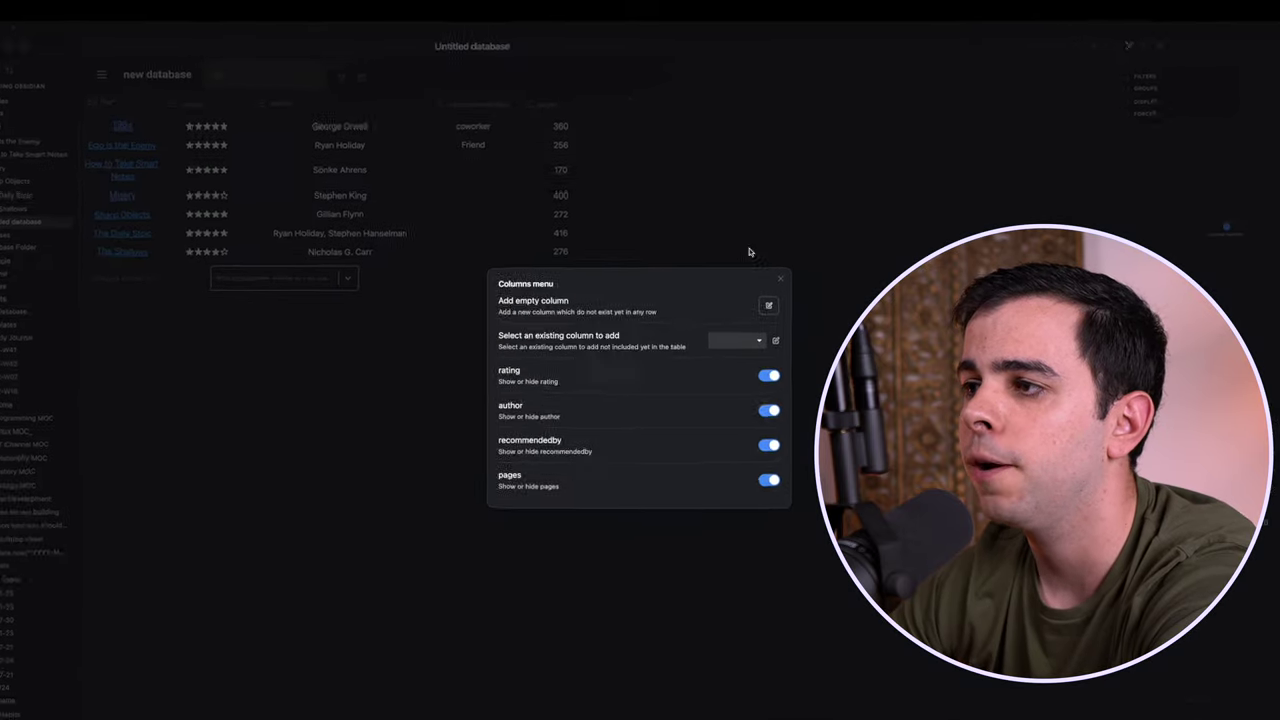
pyautogui.click(768, 305)
pyautogui.click(647, 112)
pyautogui.moveTo(618, 165)
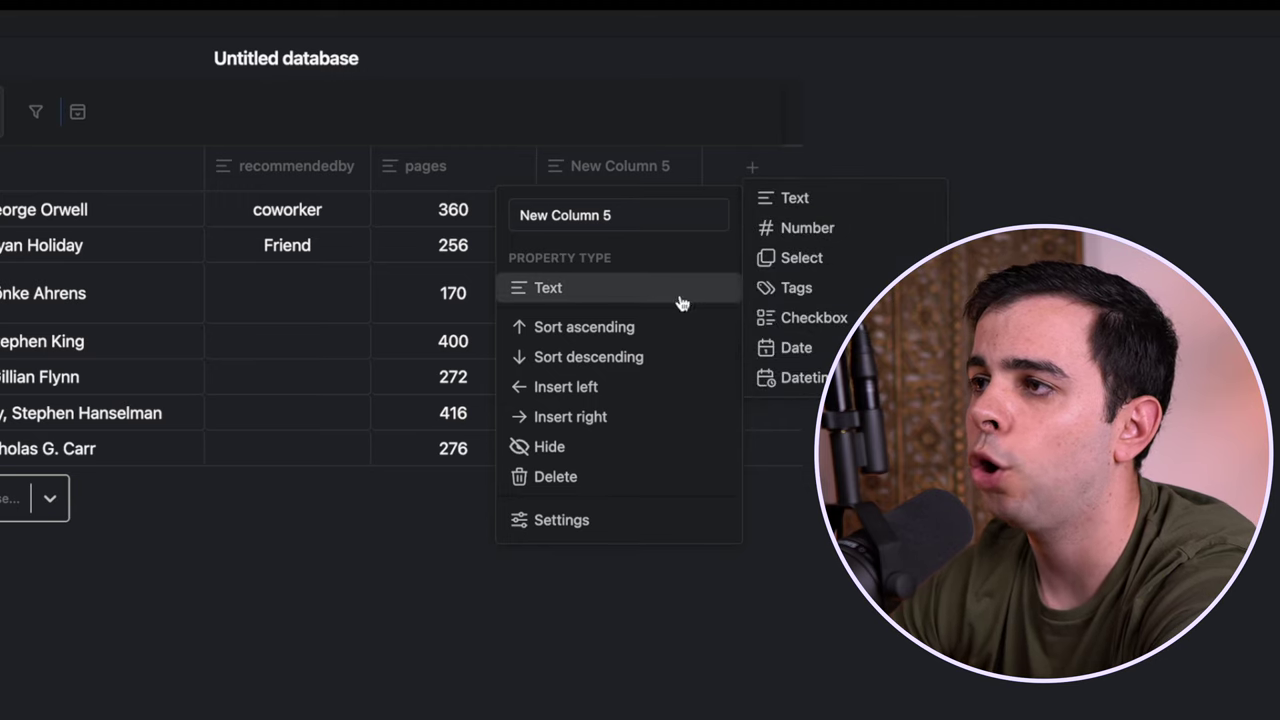
pyautogui.click(825, 258)
# Step: Rename the column to Read Again? and give it Yes, No and Maybe options
pyautogui.click(613, 185)
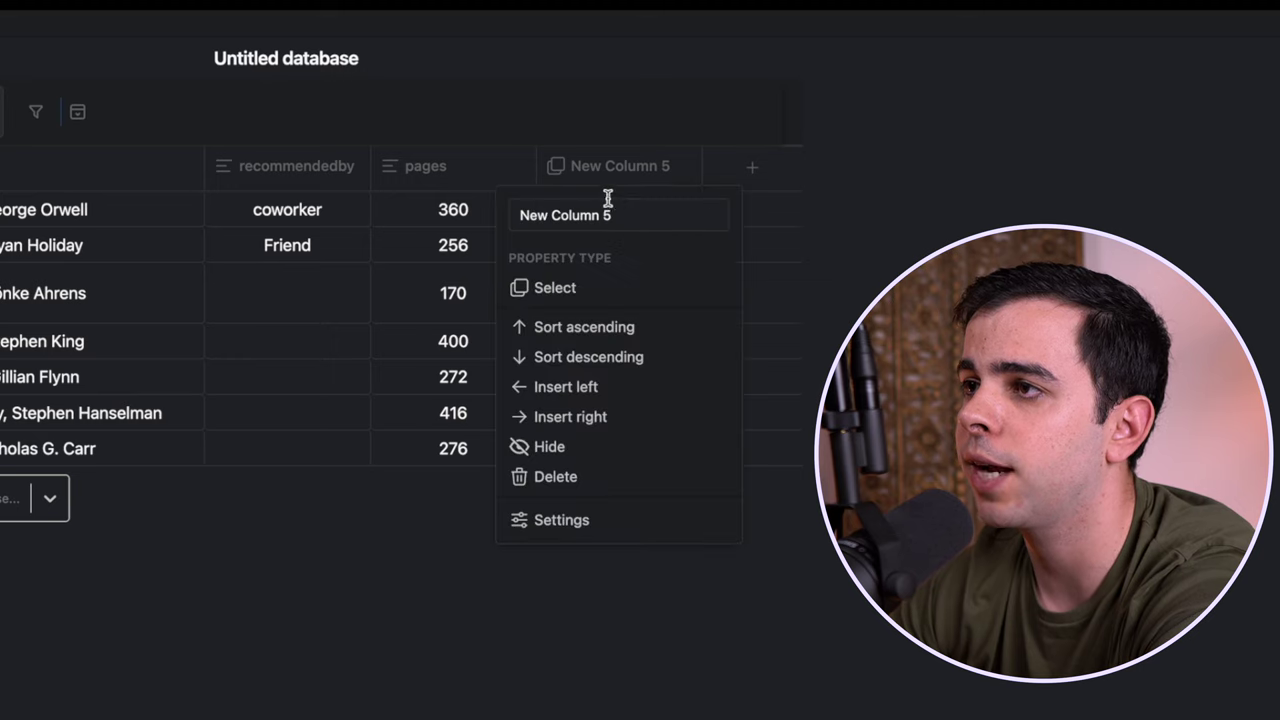
pyautogui.tripleClick(612, 210)
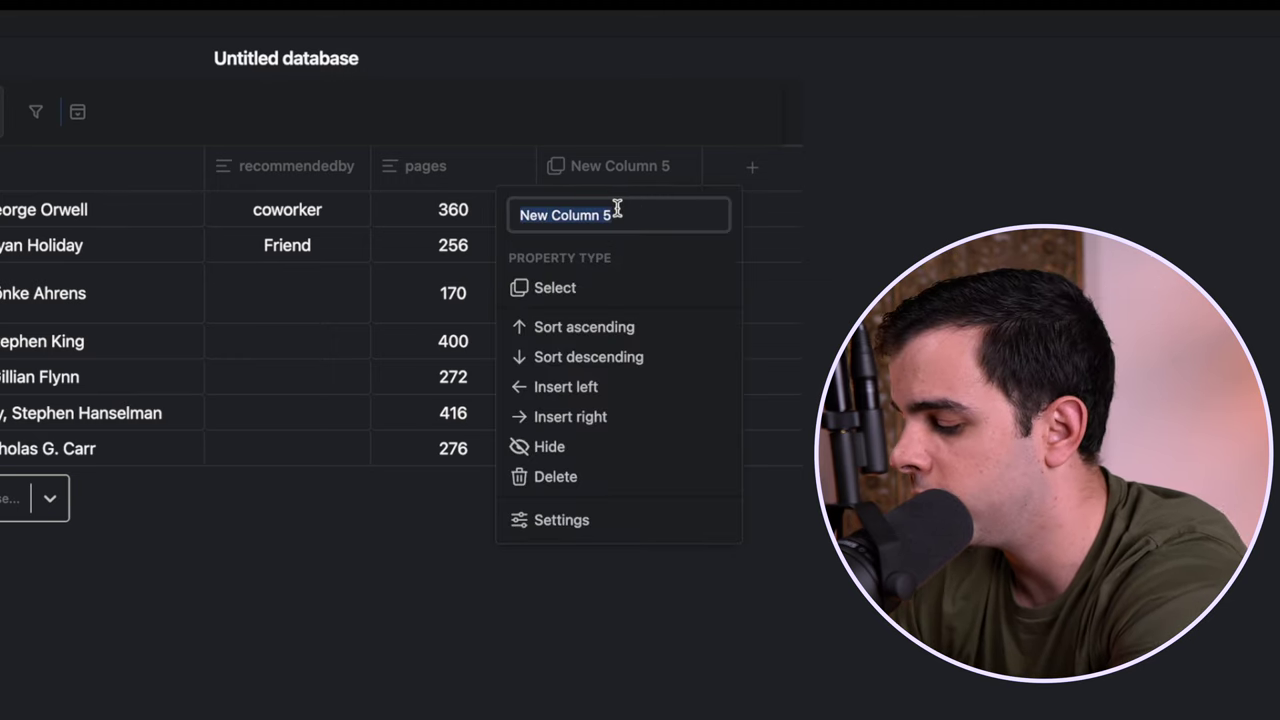
pyautogui.write('Read Again?')
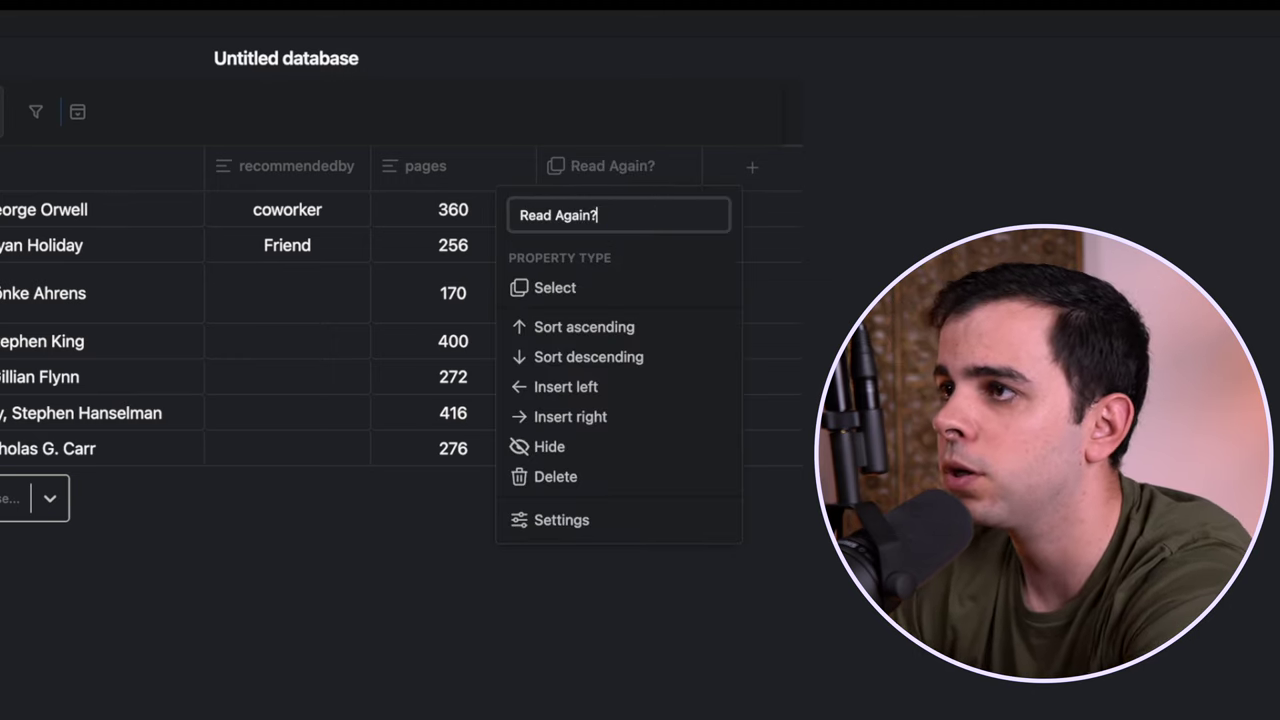
pyautogui.press('Return')
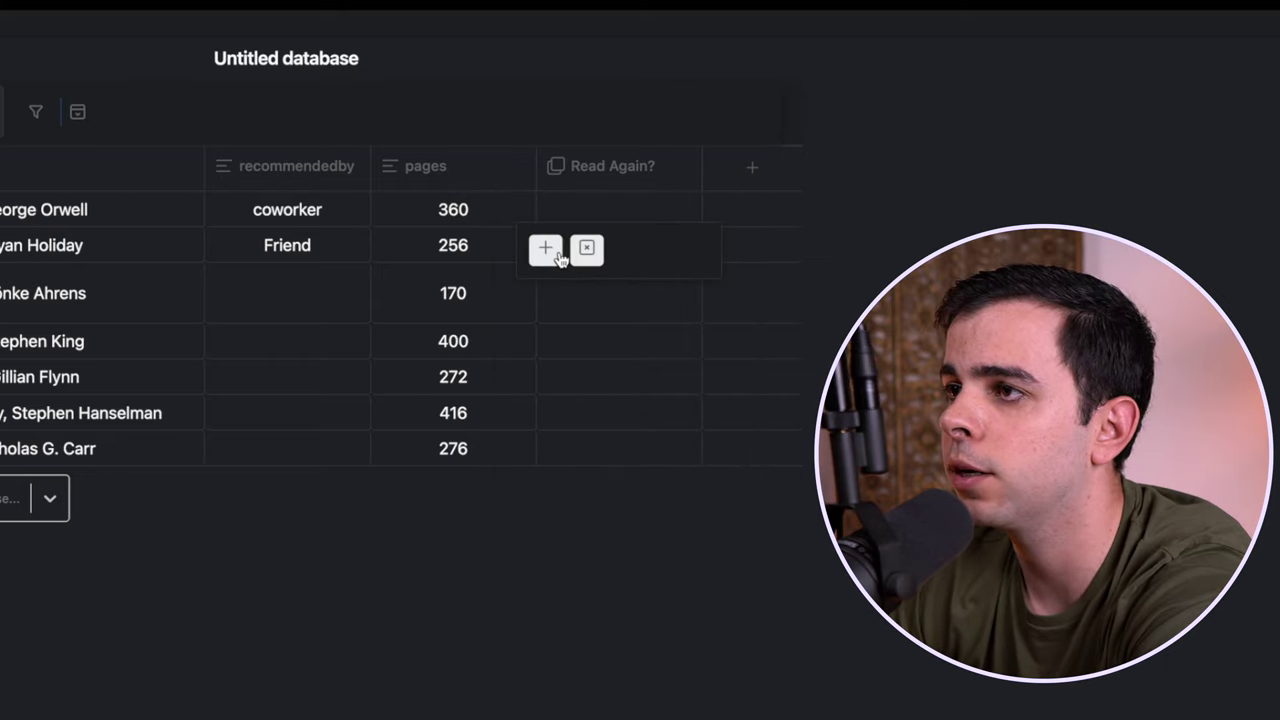
pyautogui.click(555, 252)
pyautogui.write('Yes')
pyautogui.press('Return')
pyautogui.write('No')
pyautogui.press('Return')
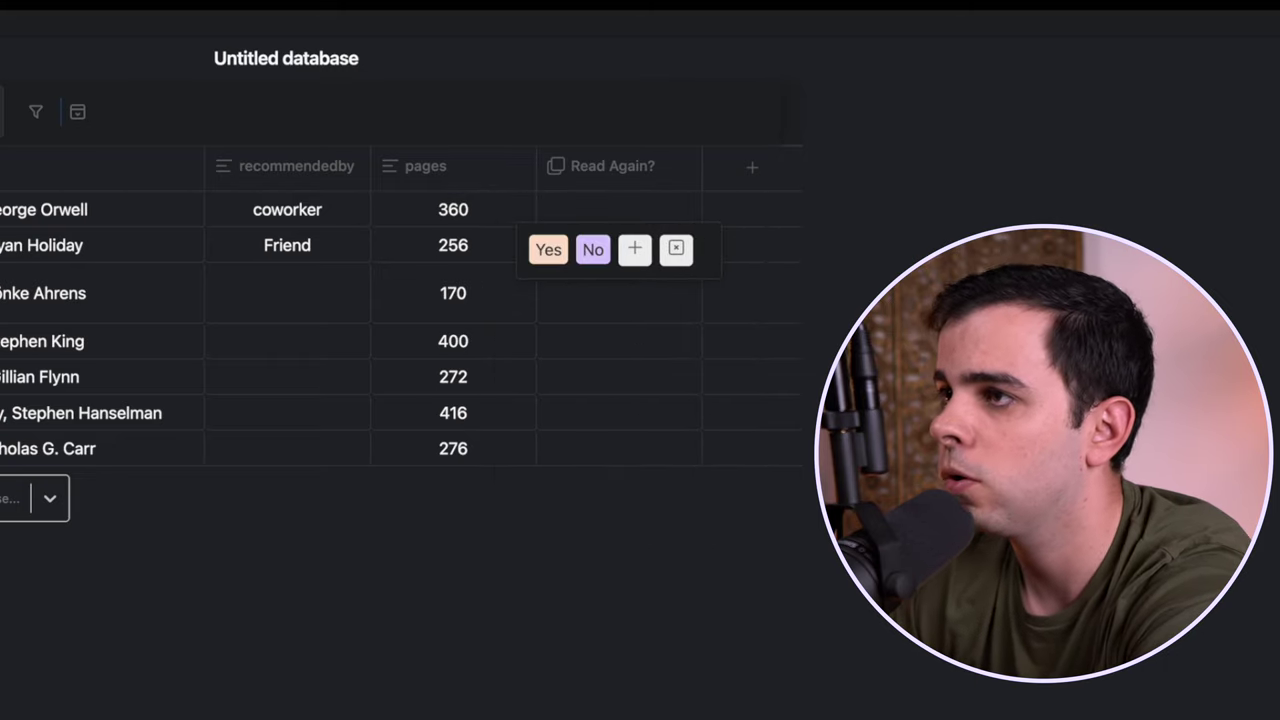
pyautogui.click(634, 249)
pyautogui.write('Maybe')
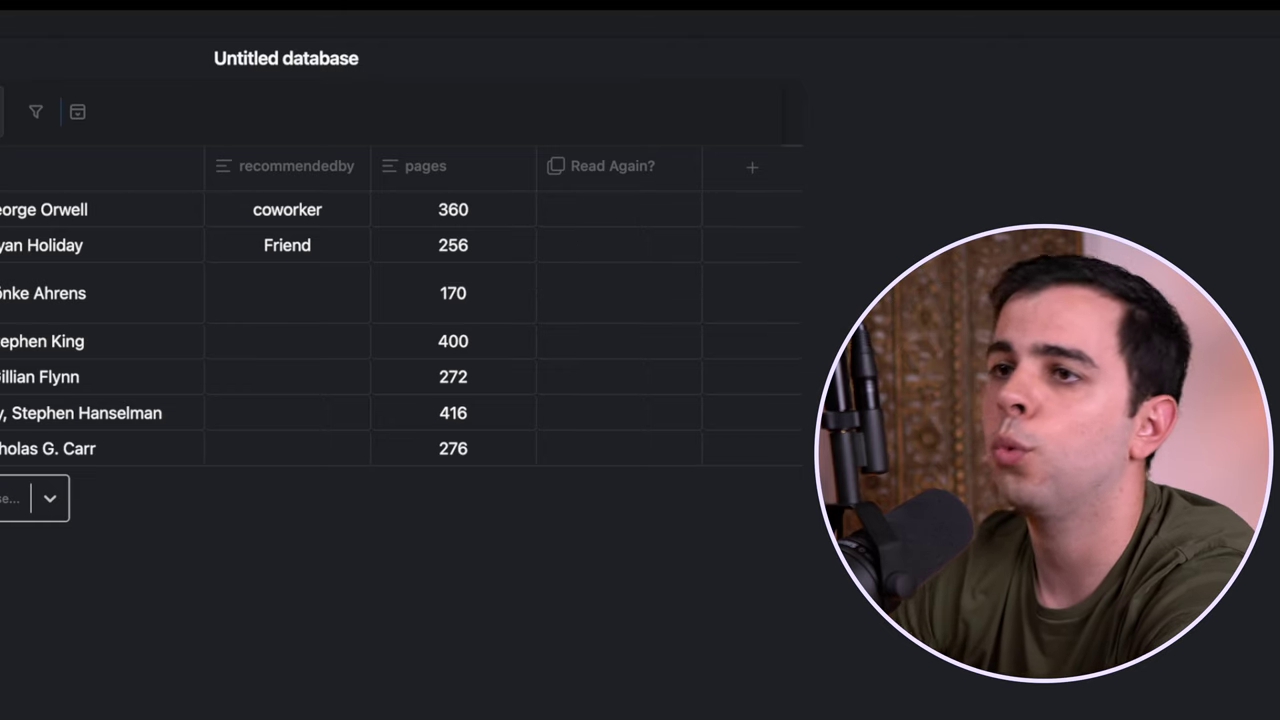
# Step: Mark 1984 as Yes, Ego Is the Enemy as No, and How to Take Smart Notes as Maybe
pyautogui.click(628, 199)
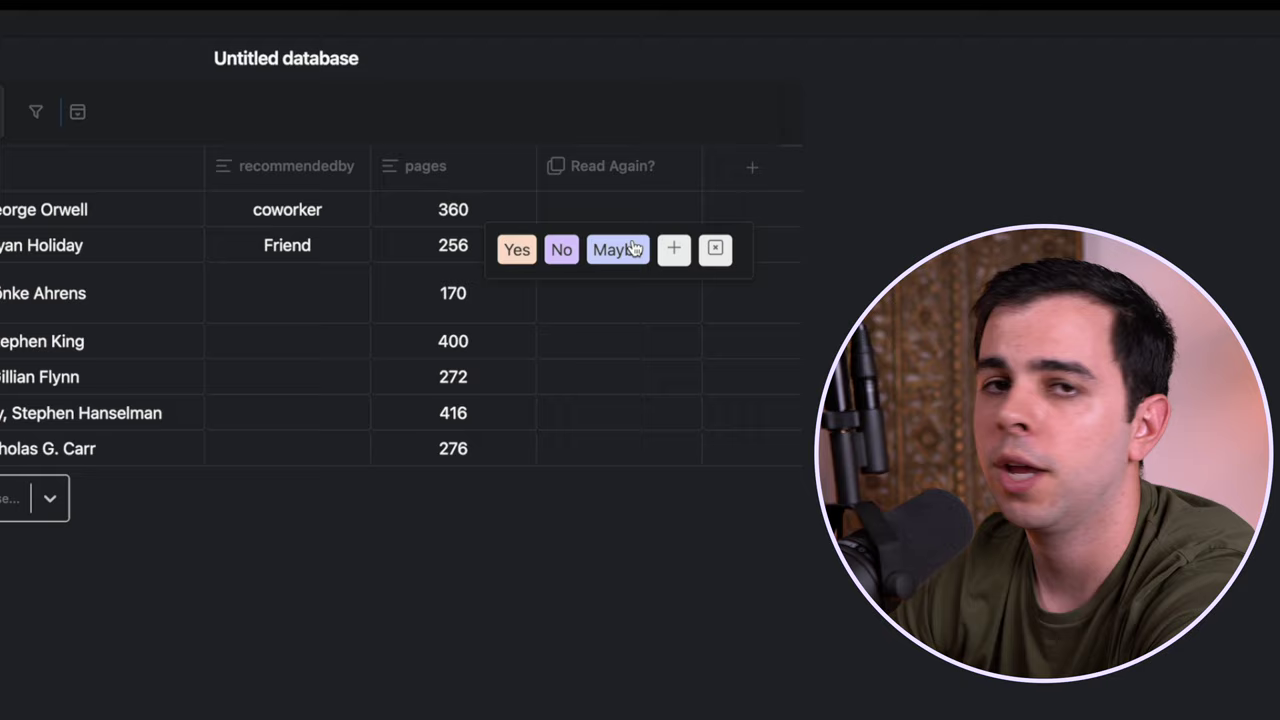
pyautogui.click(519, 252)
pyautogui.click(625, 264)
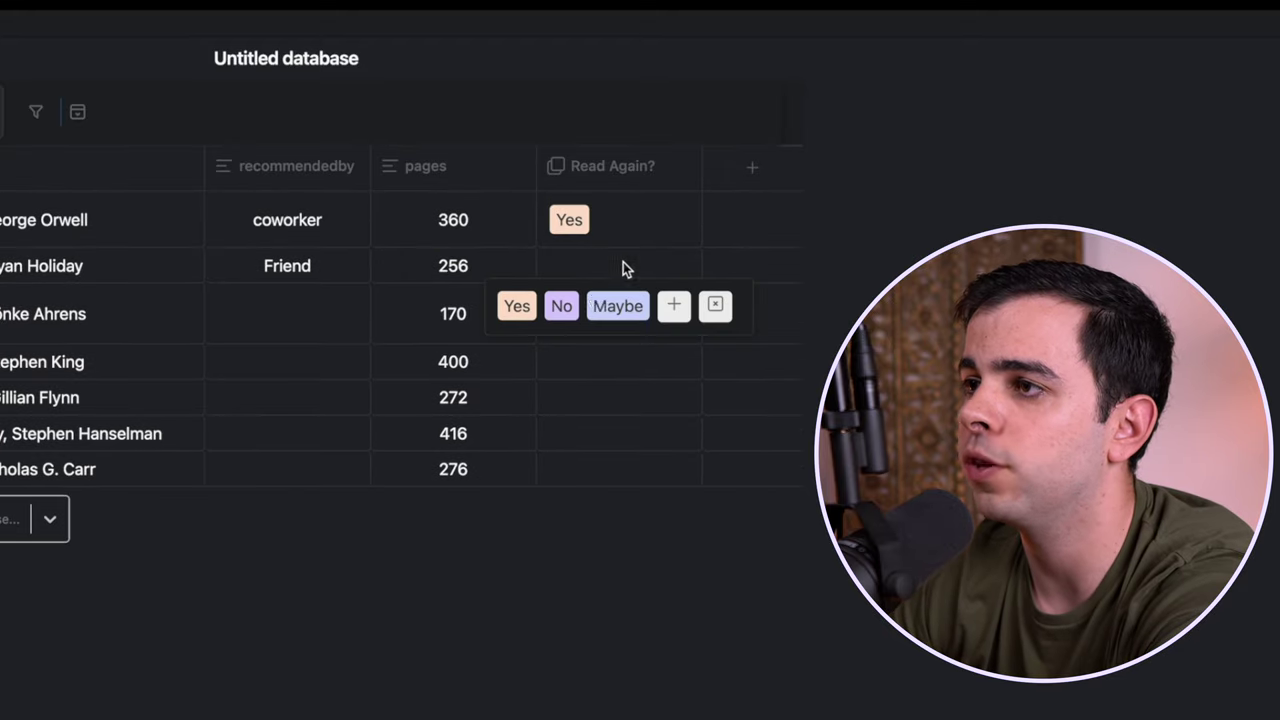
pyautogui.click(566, 306)
pyautogui.click(620, 313)
pyautogui.click(626, 363)
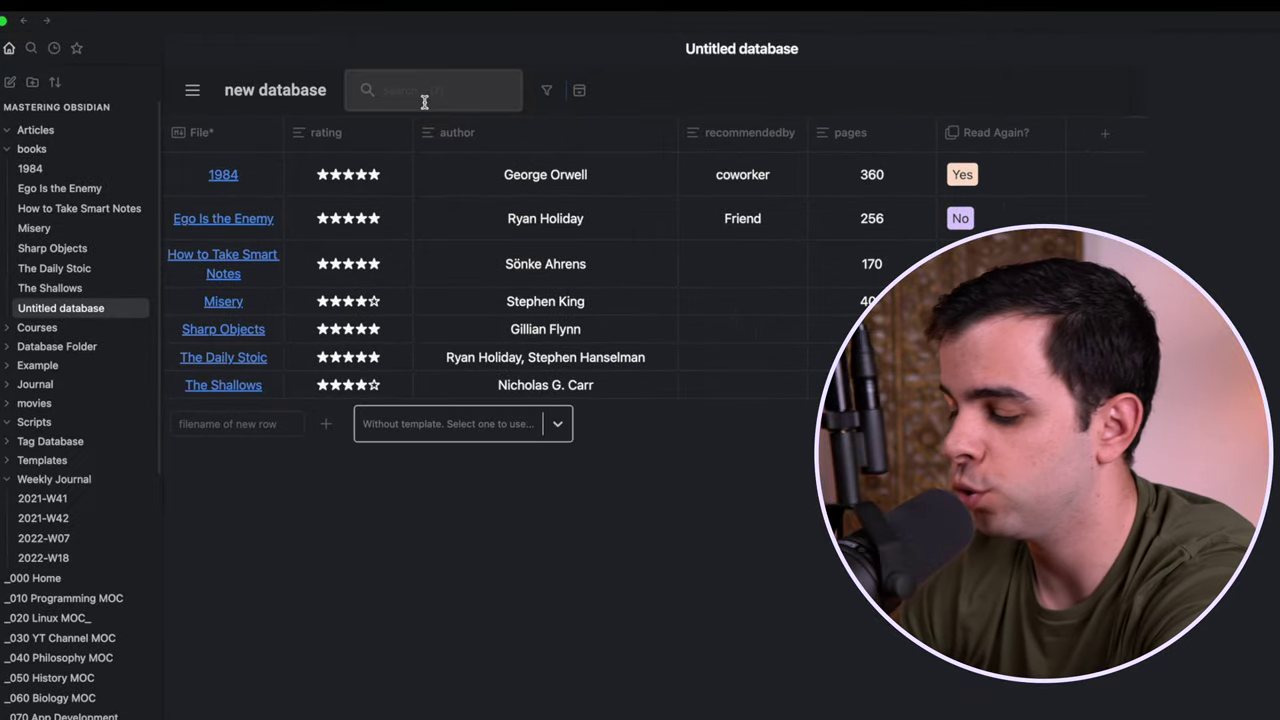
# Step: Search the books table for '1984' so only the 1984 row remains
pyautogui.write('1984')
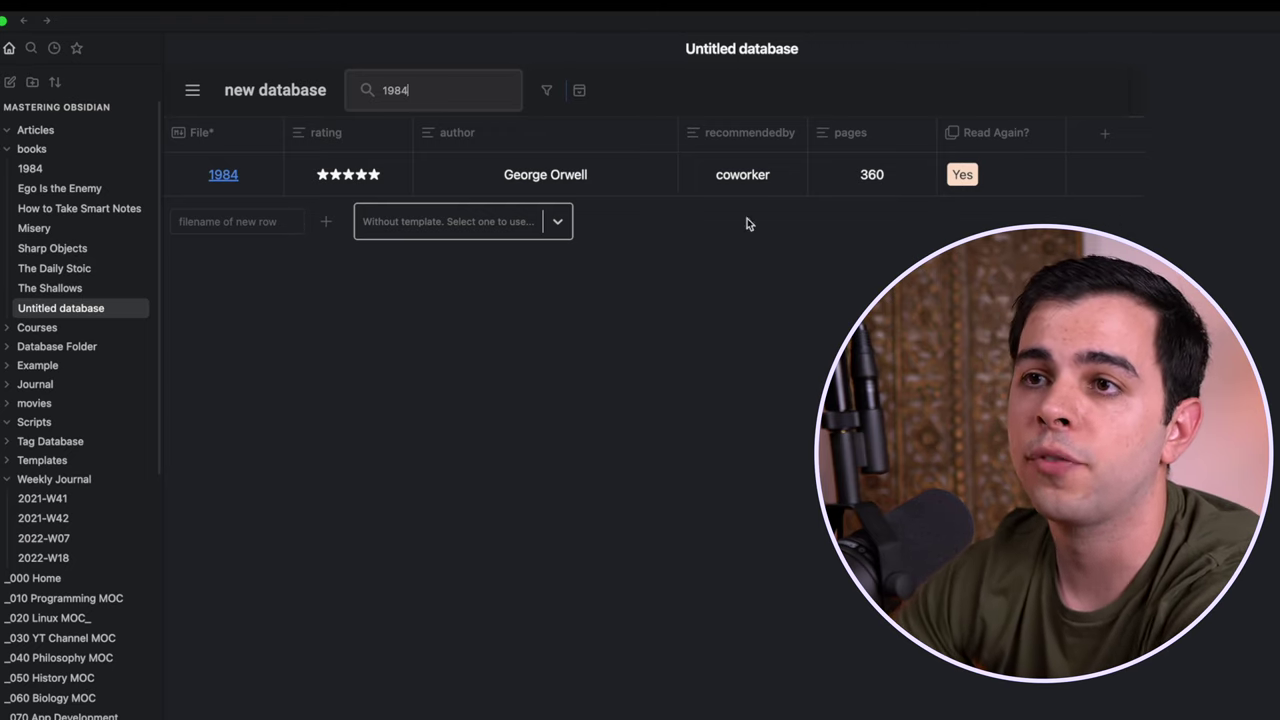
pyautogui.click(62, 346)
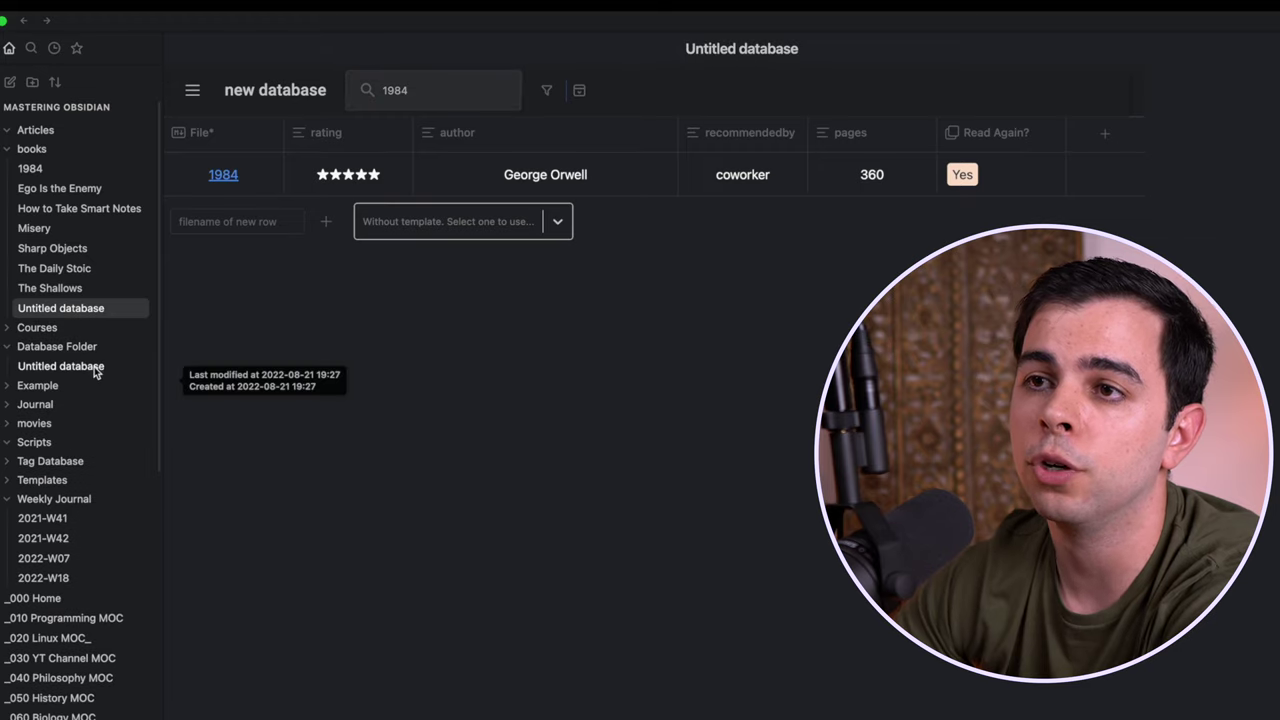
# Step: Open the Untitled database in Database Folder and view its database settings
pyautogui.click(56, 368)
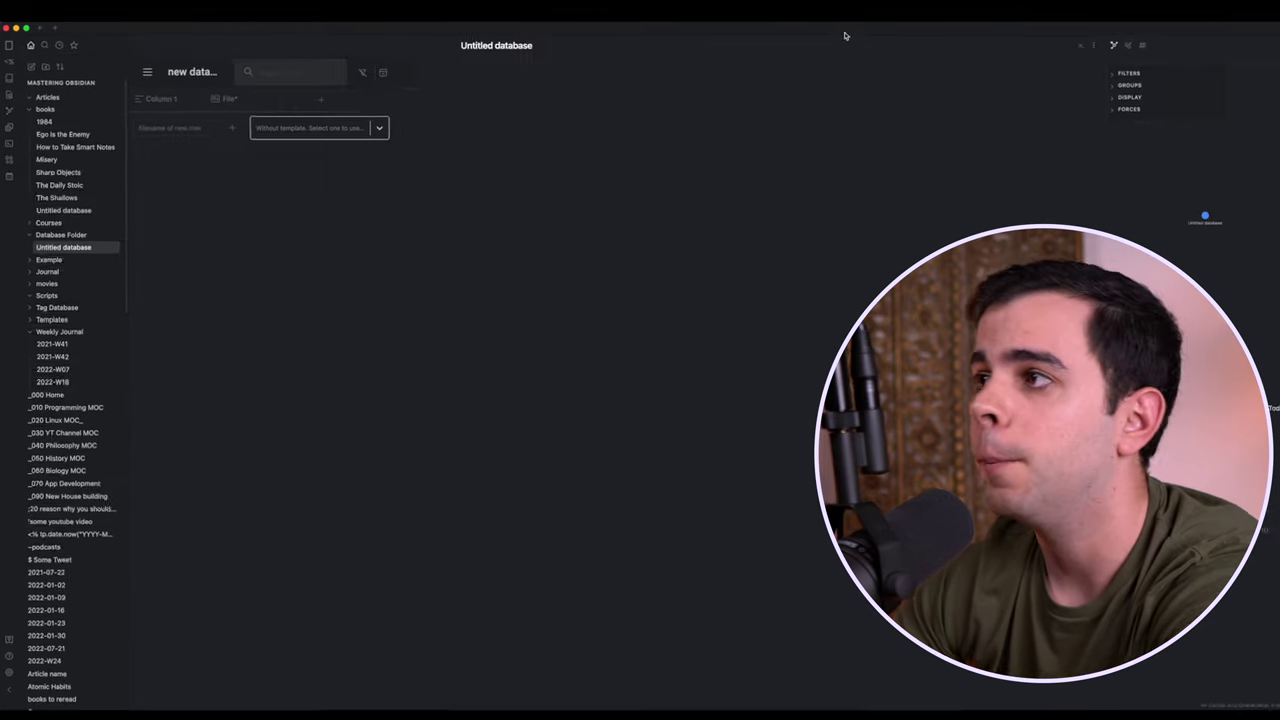
pyautogui.click(1071, 46)
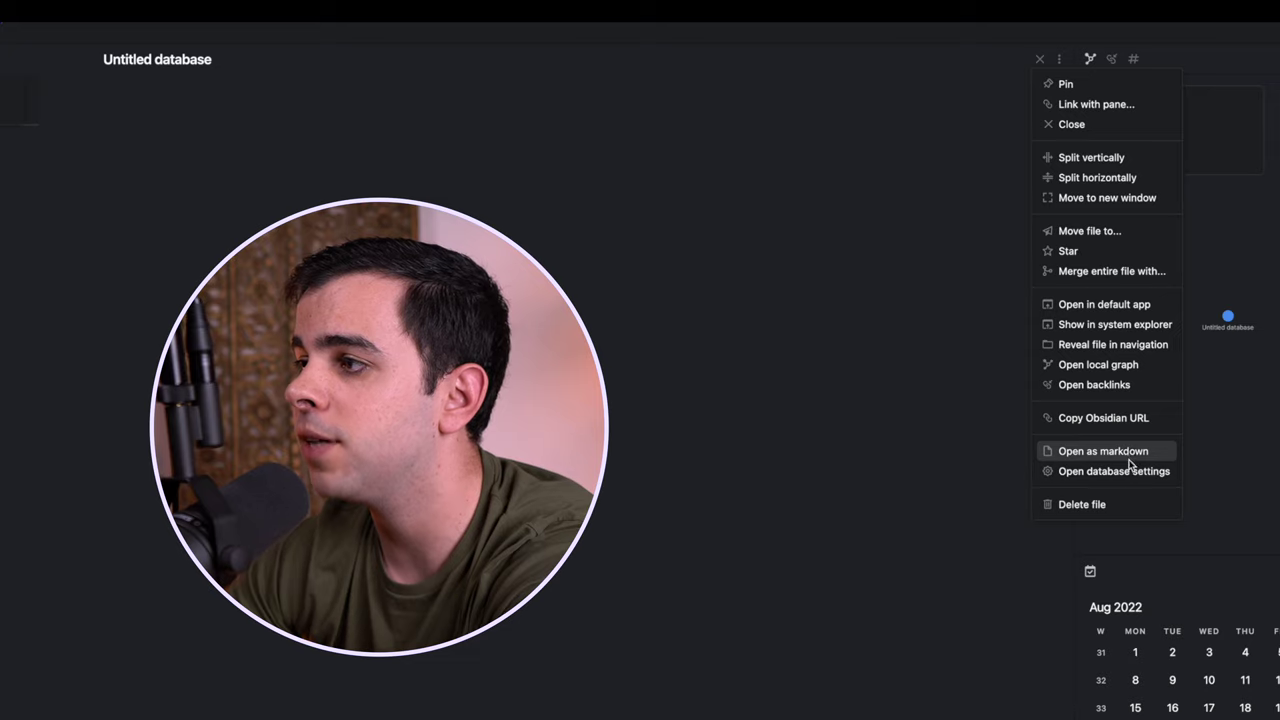
pyautogui.click(1123, 330)
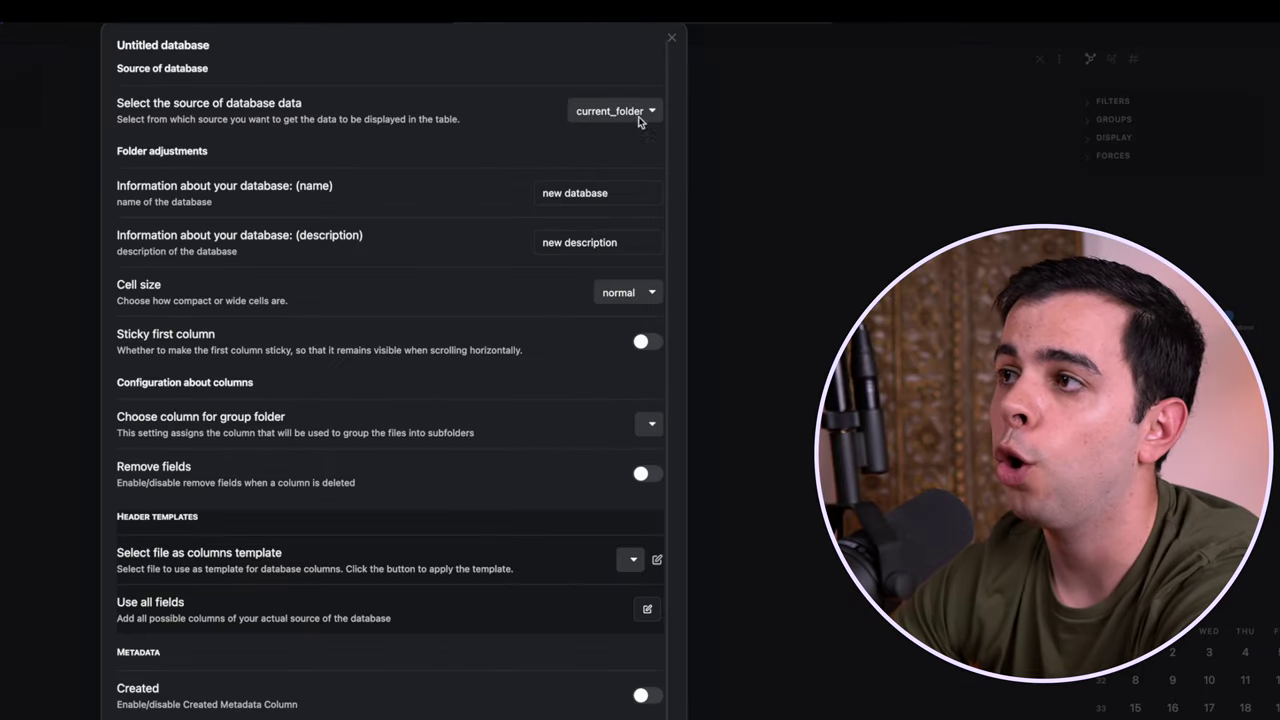
pyautogui.click(78, 194)
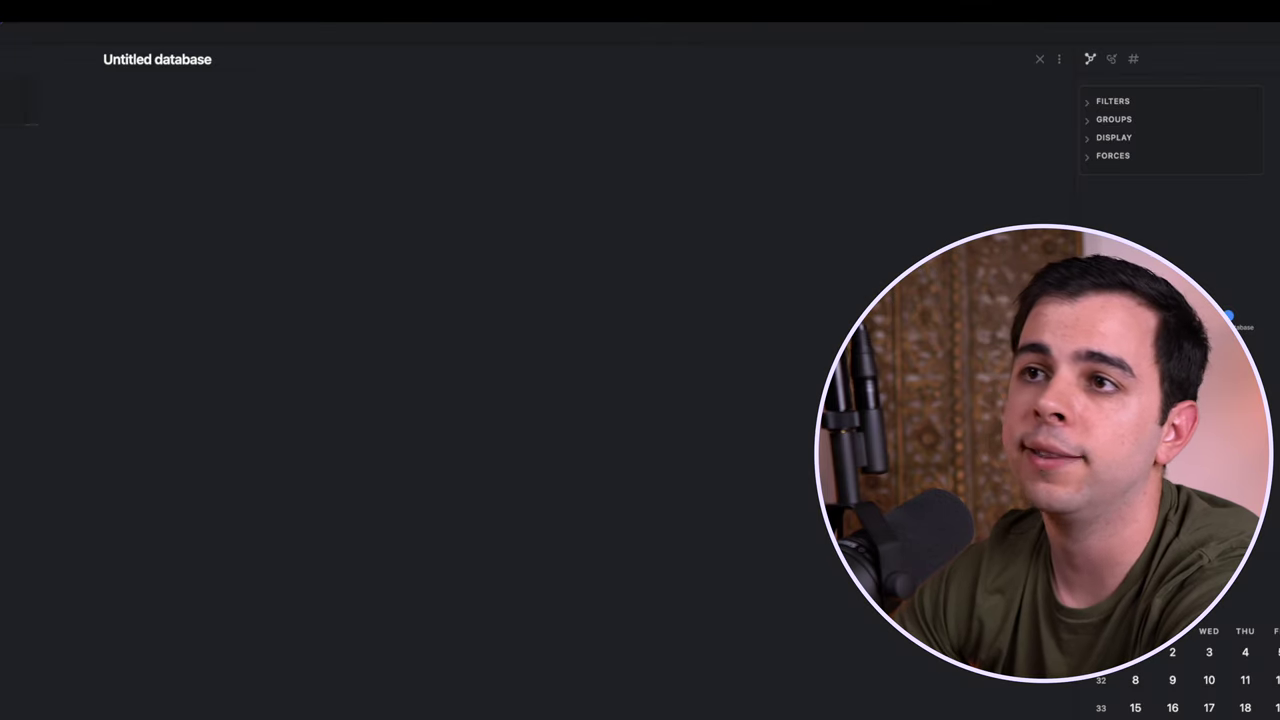
# Step: Set the Untitled database's source to the #Books tag to list its five notes
pyautogui.click(1059, 59)
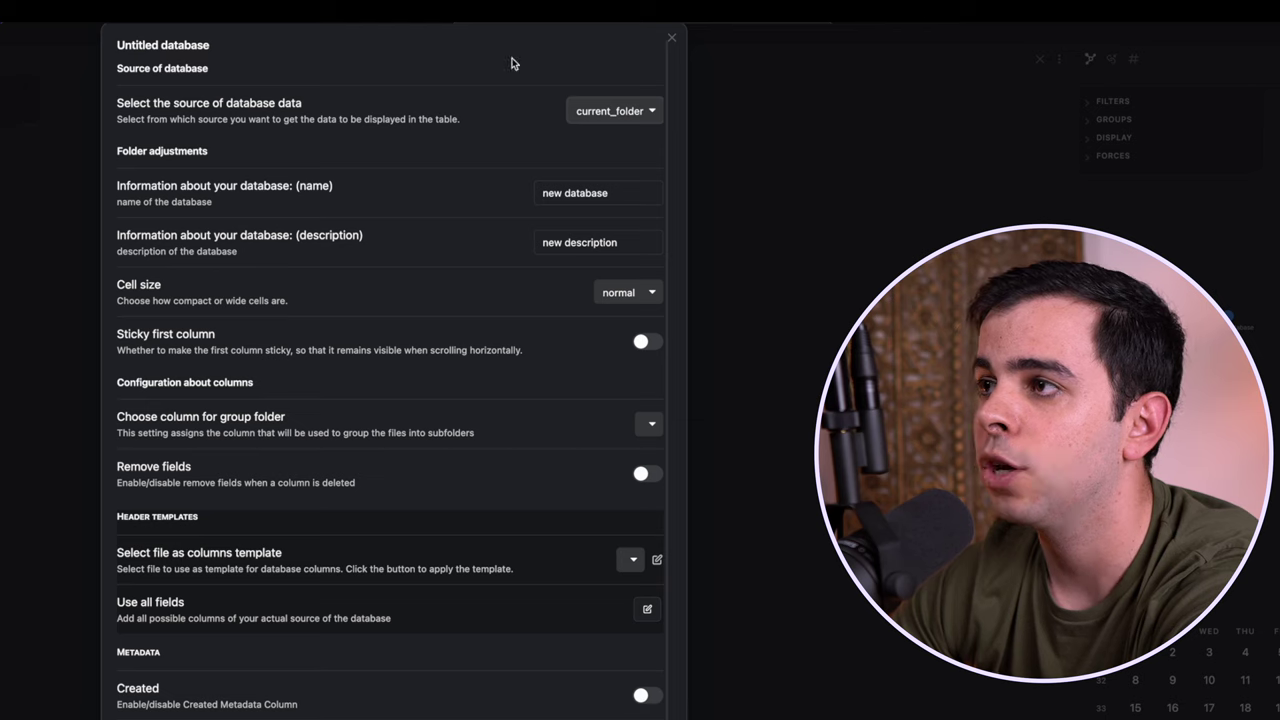
pyautogui.click(593, 106)
pyautogui.click(588, 127)
pyautogui.click(591, 152)
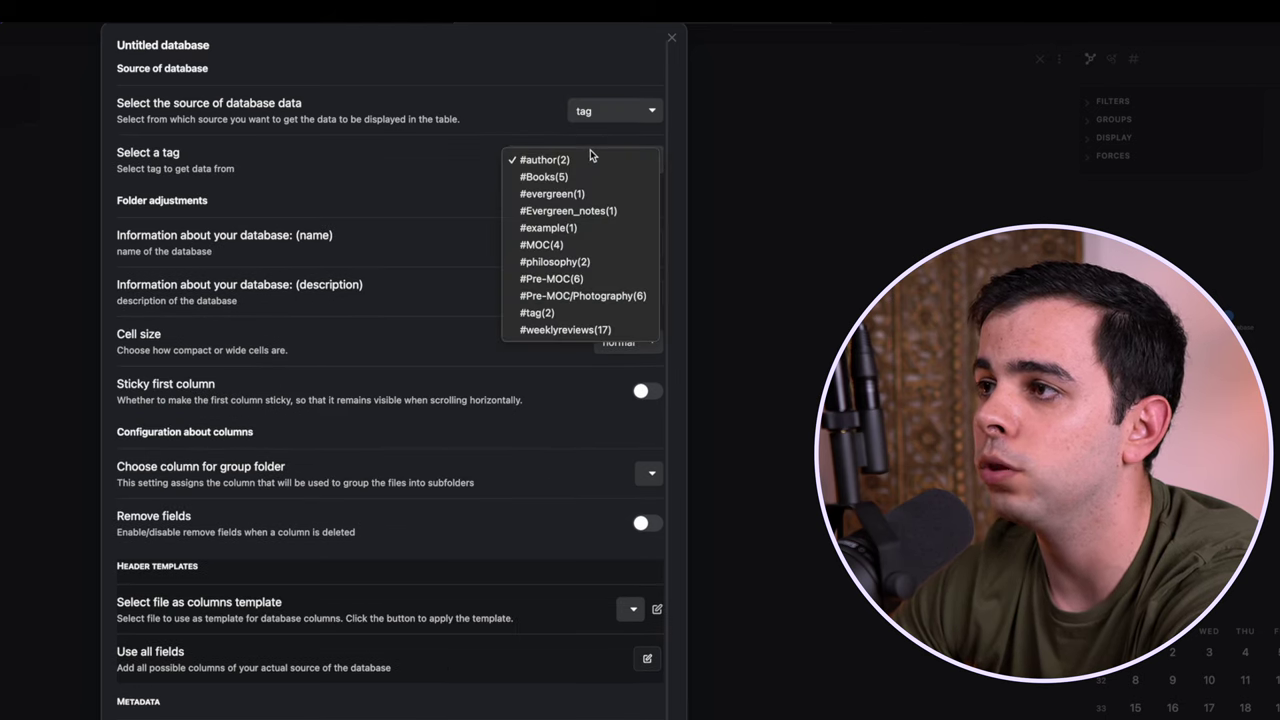
pyautogui.click(562, 177)
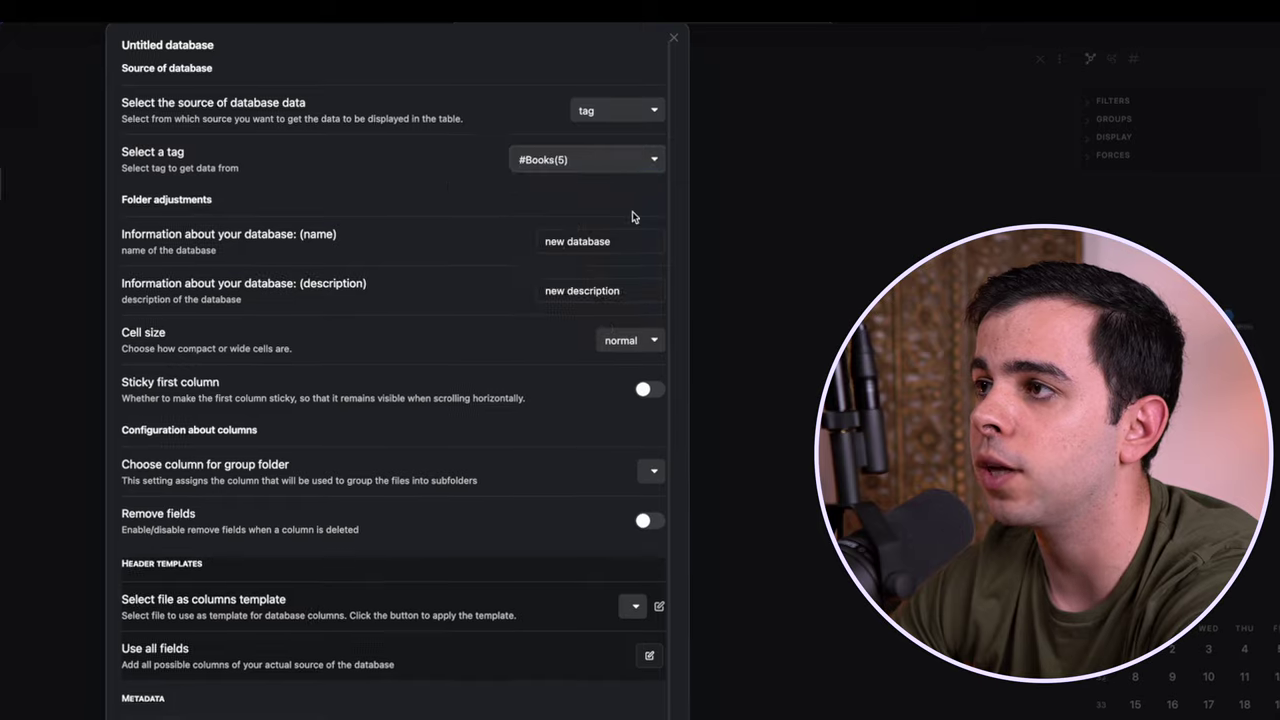
pyautogui.click(705, 48)
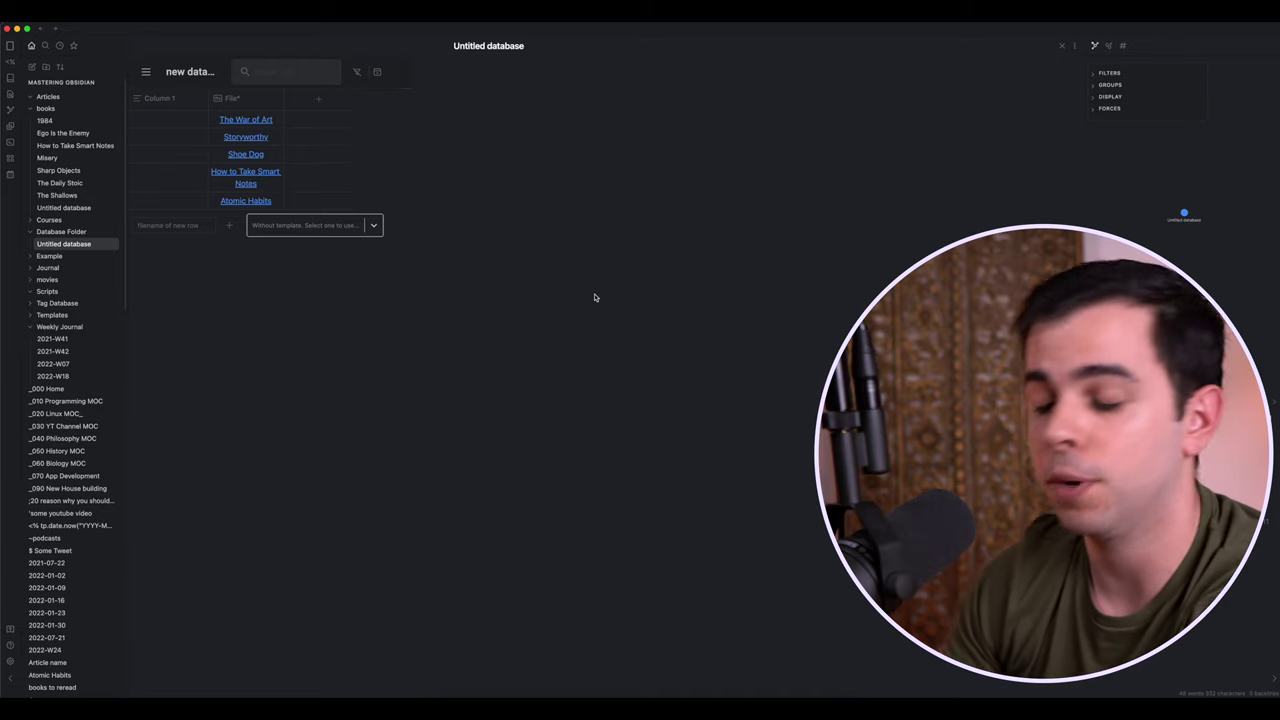
# Step: Create a Book Search note for 'the girl on the train' from the first result
pyautogui.press('super+p')
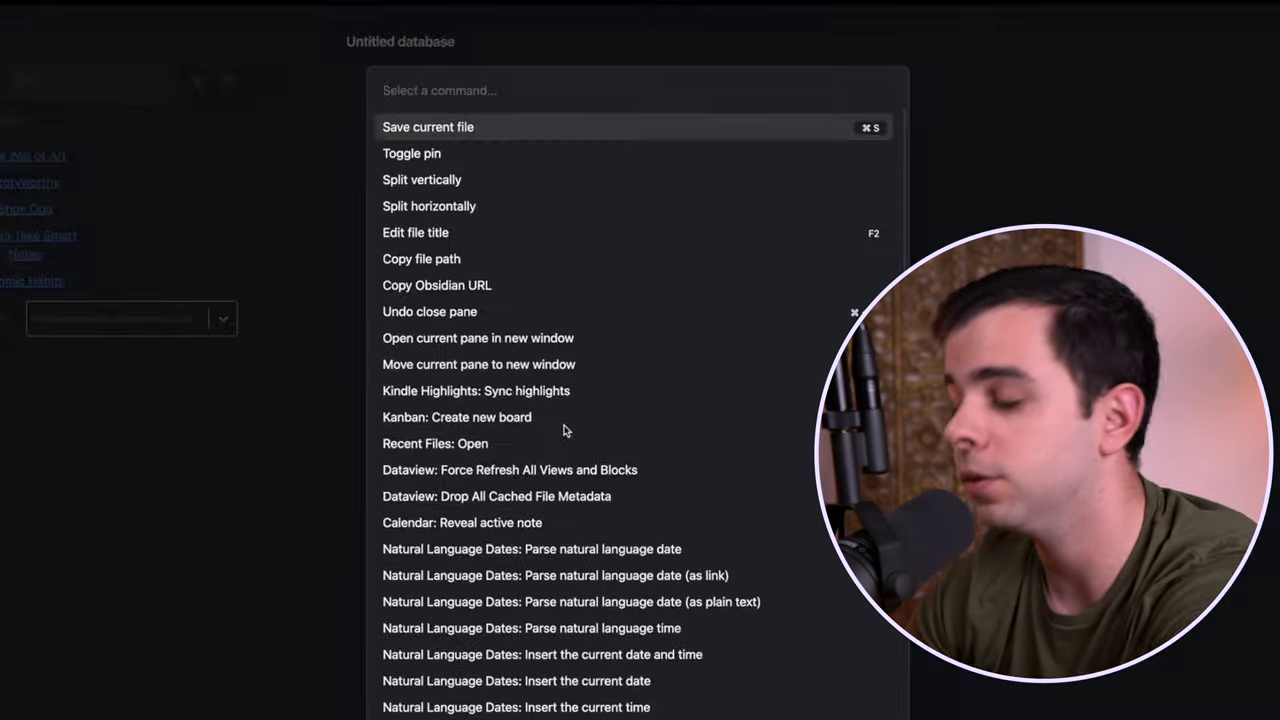
pyautogui.write('book s')
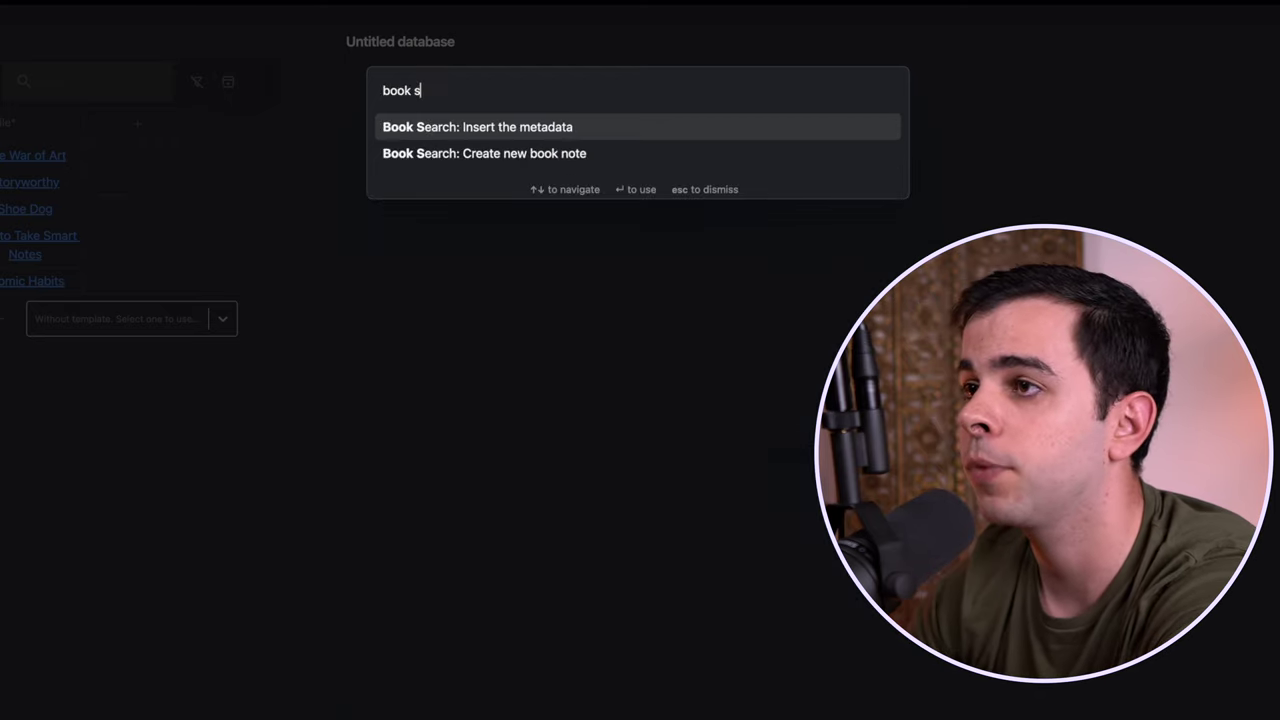
pyautogui.press('Down')
pyautogui.press('Return')
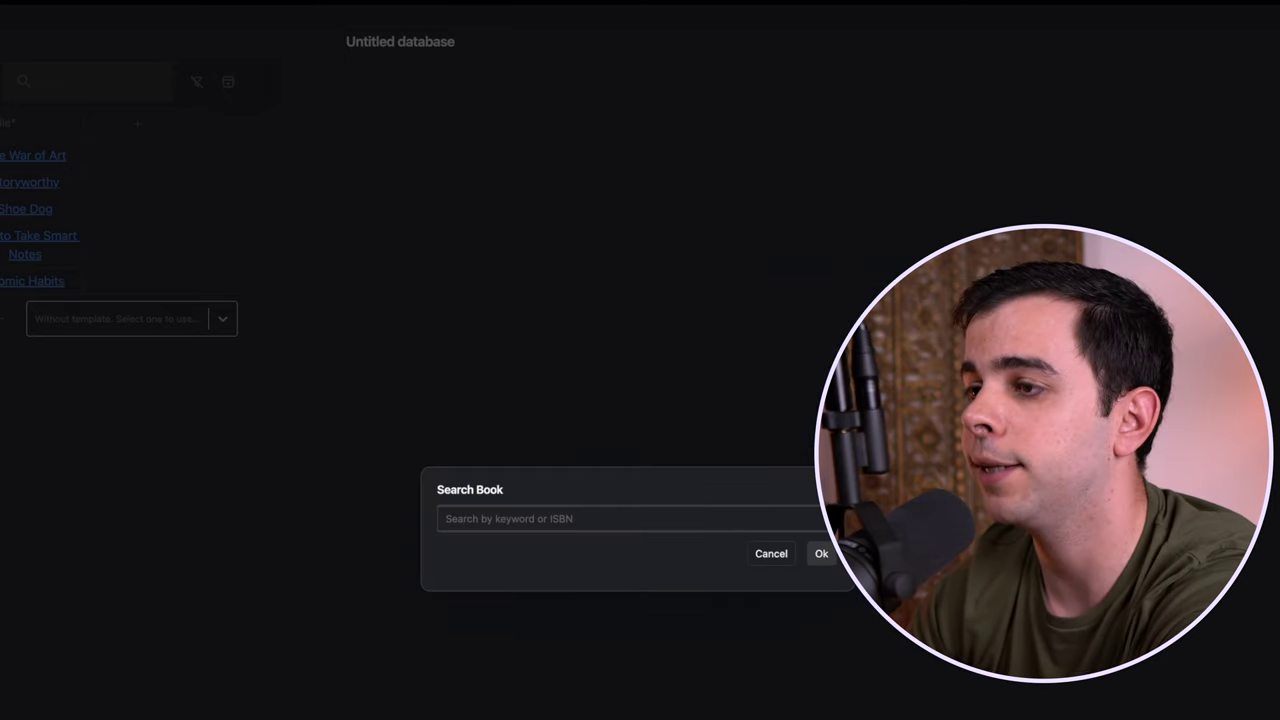
pyautogui.write('t')
pyautogui.press('BackSpace')
pyautogui.write('the ')
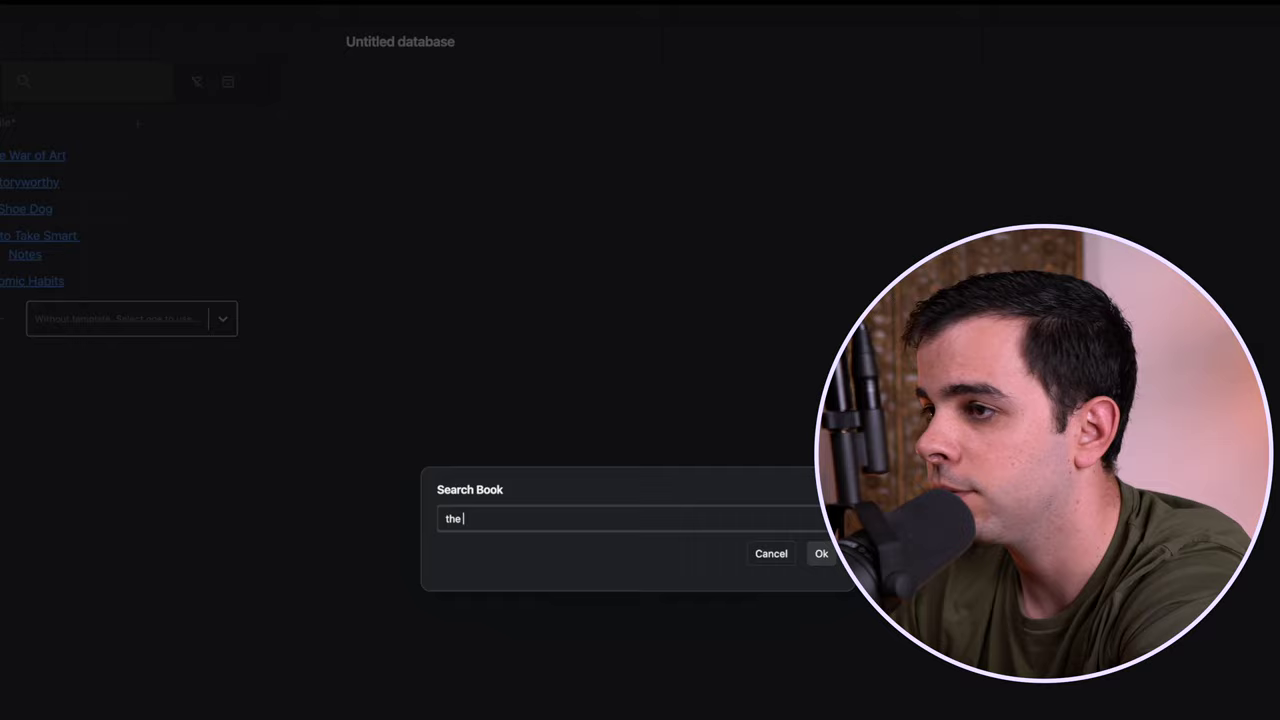
pyautogui.write('girl on the train')
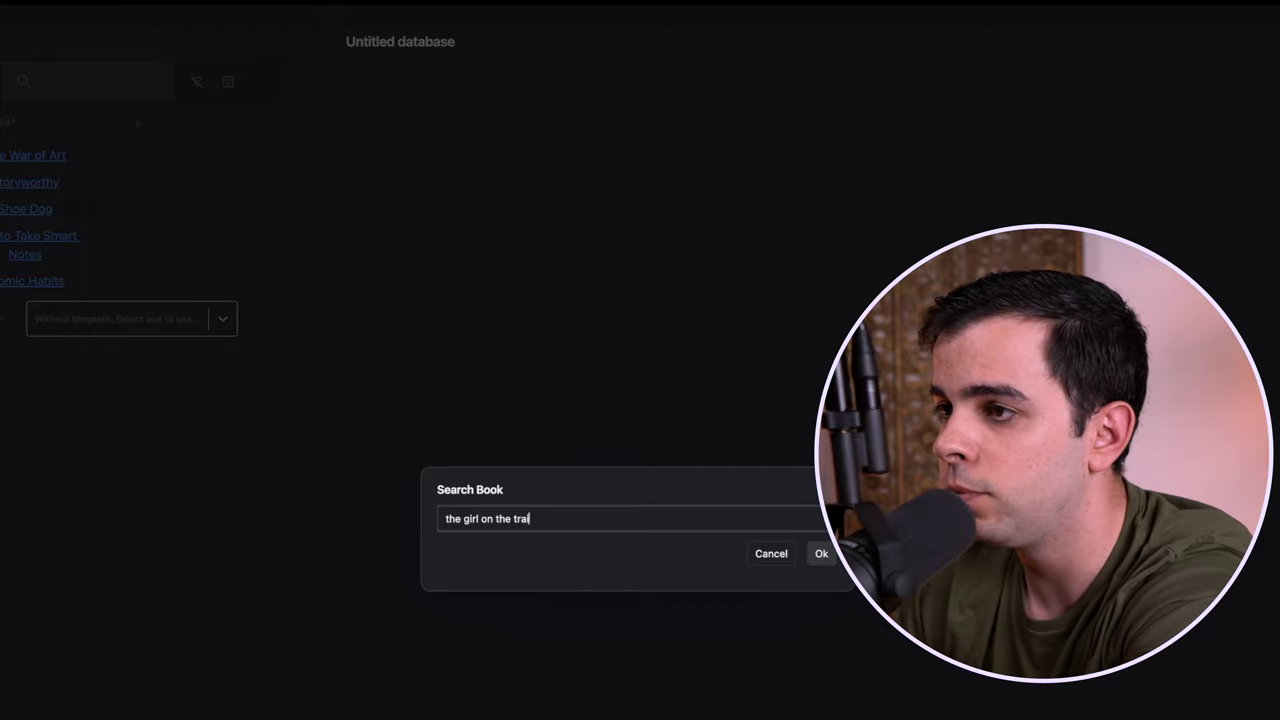
pyautogui.press('Return')
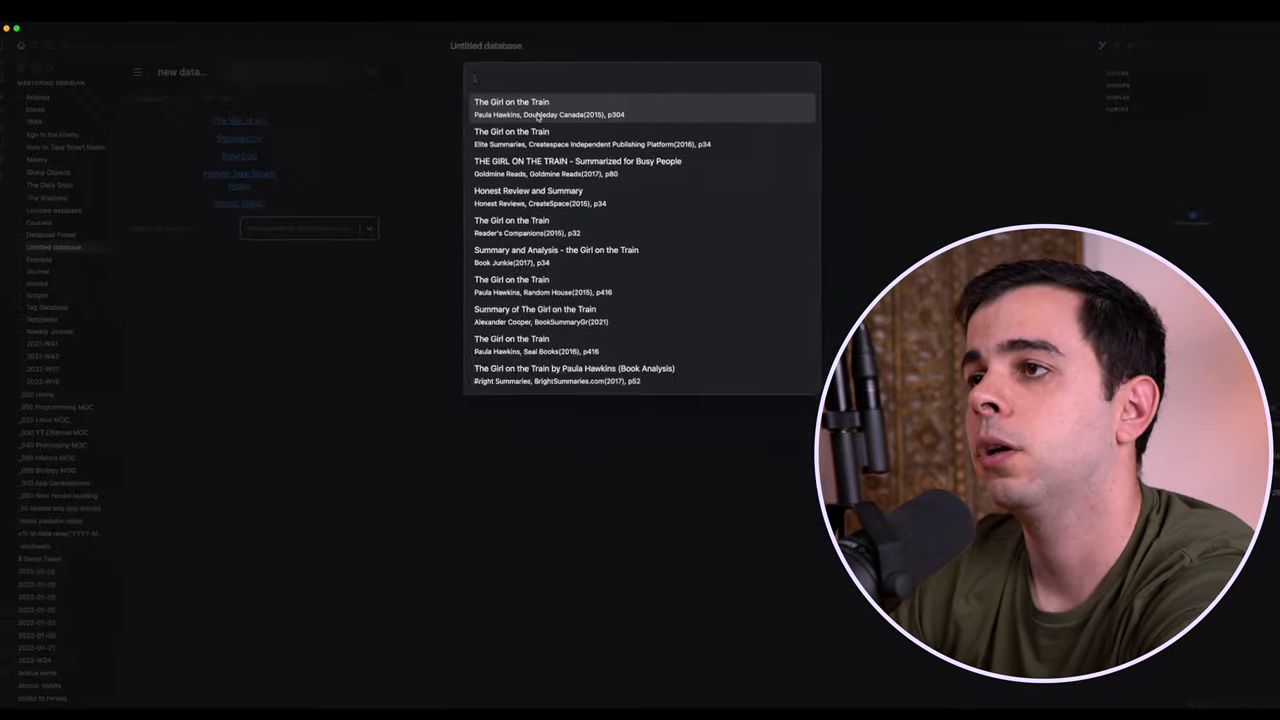
pyautogui.press('Return')
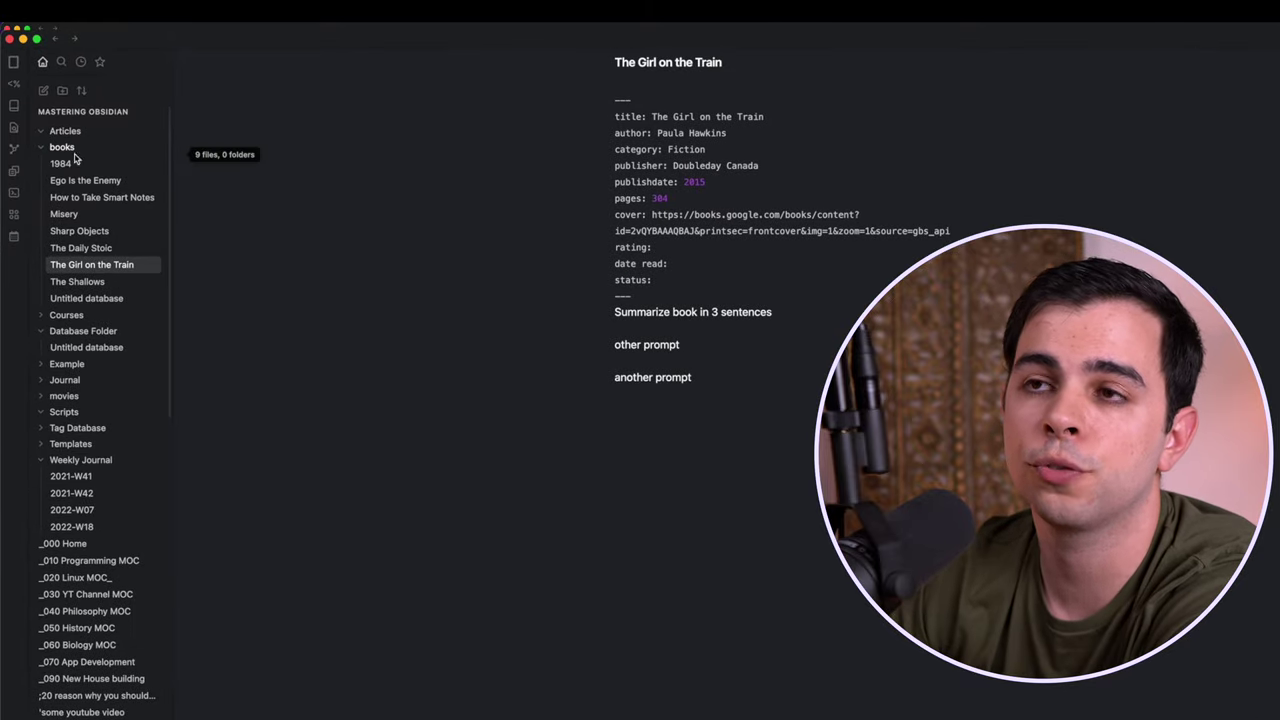
# Step: Return to the Untitled books database, now showing the Paula Hawkins 304-page row
pyautogui.click(104, 298)
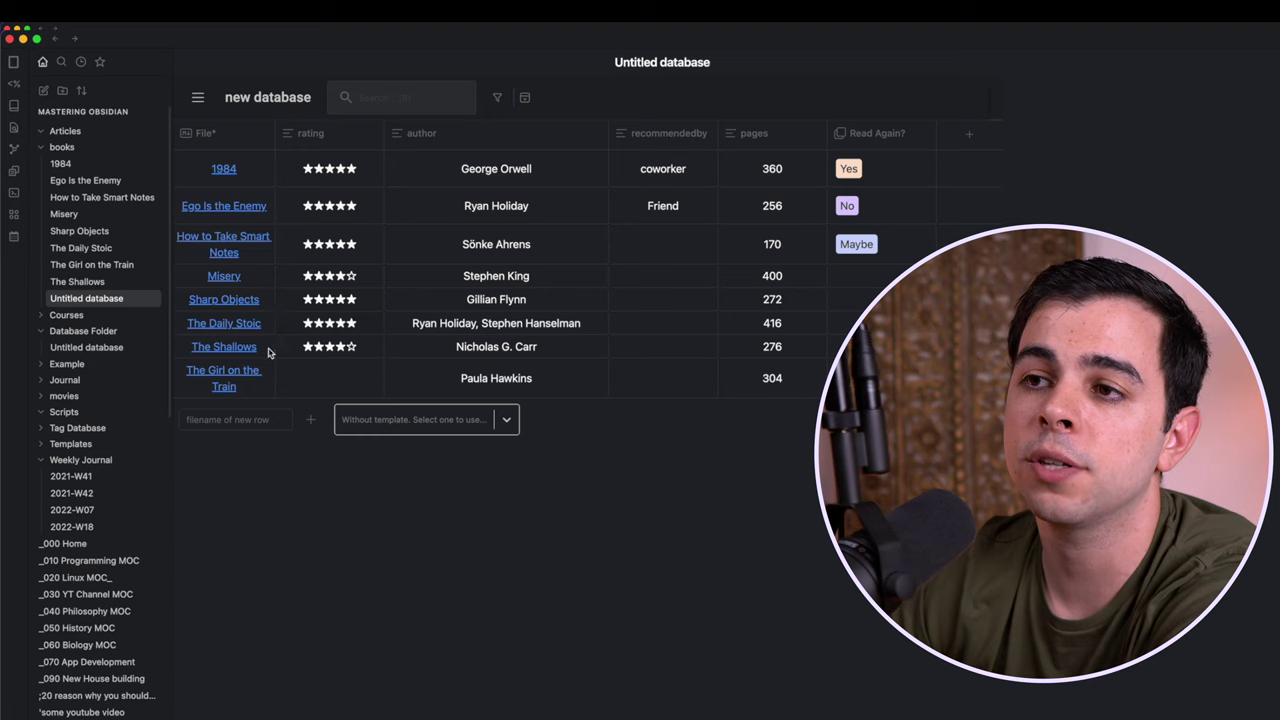